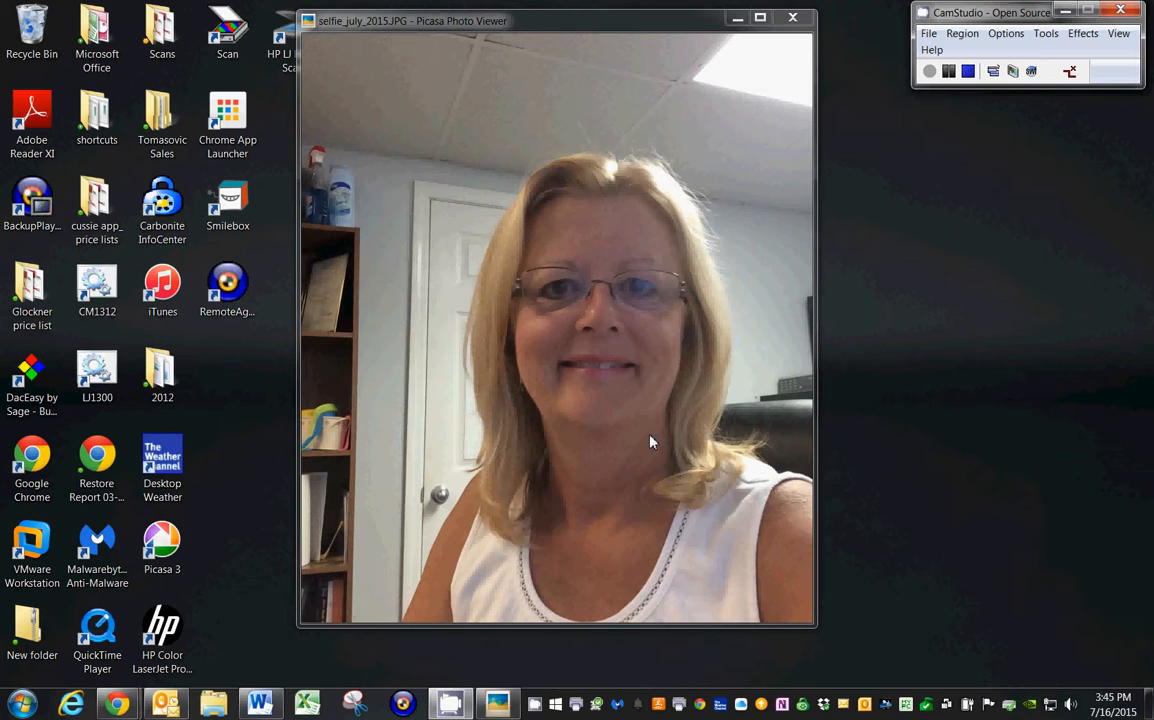
Close the photo viewer and switch to the Chrome window with the Kalatu dashboard, shifting it slightly on the desktop.
left_click(792, 18)
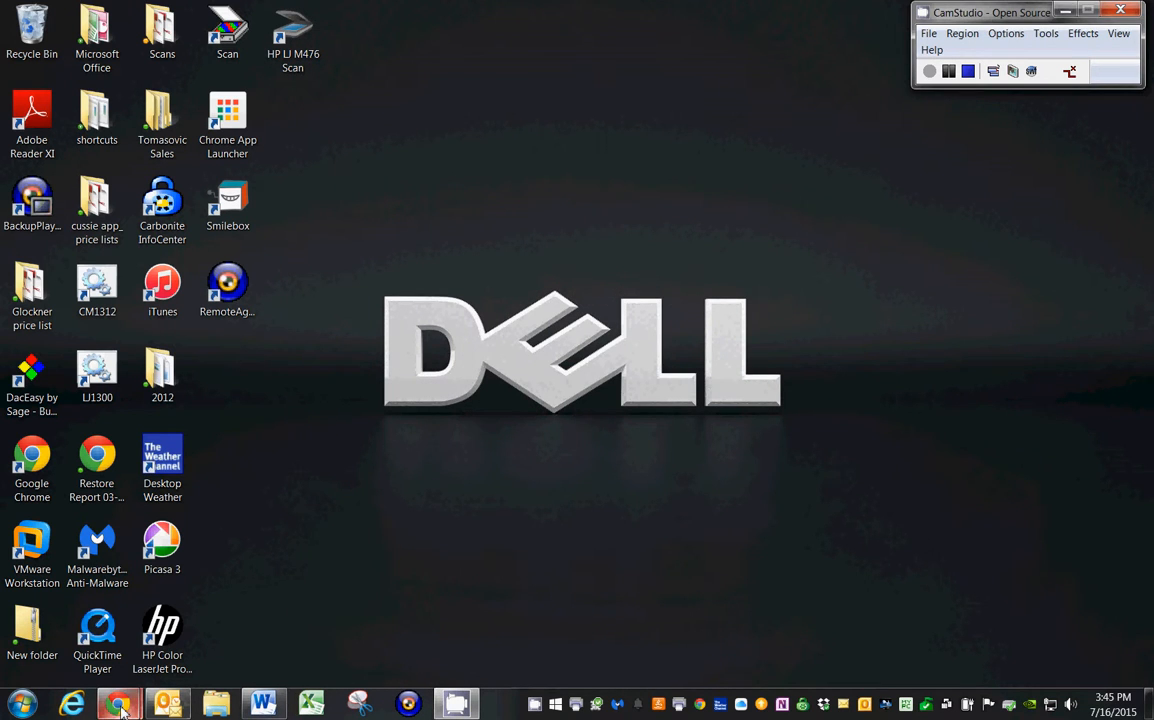
mouse_move(118, 703)
left_click(100, 662)
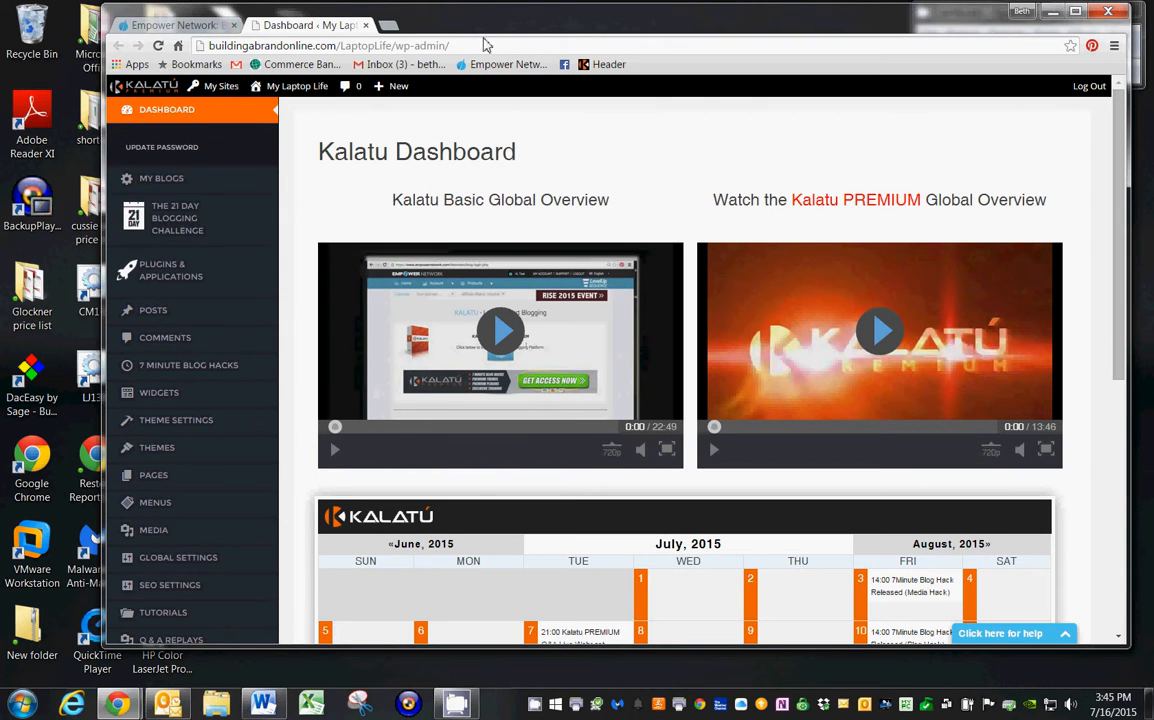
left_click_drag(472, 24, 429, 21)
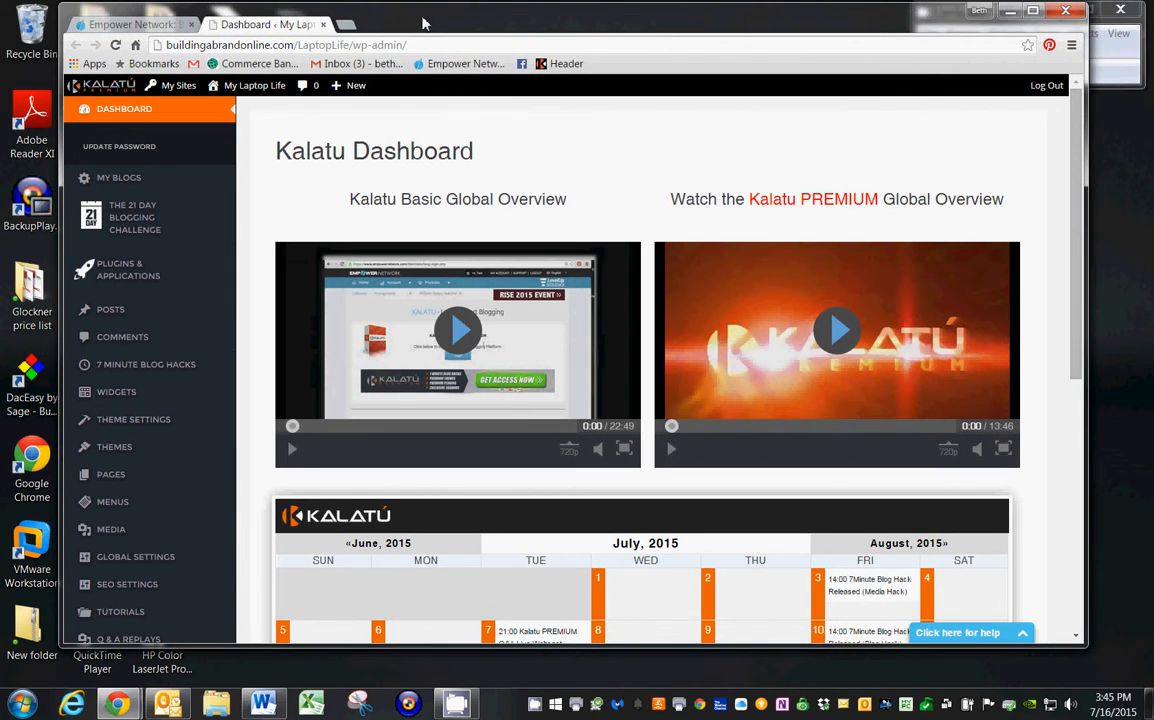
Switch from the My Laptop Life blog to the dashboard of the Tomasovic Greenhouse blog.
mouse_move(172, 88)
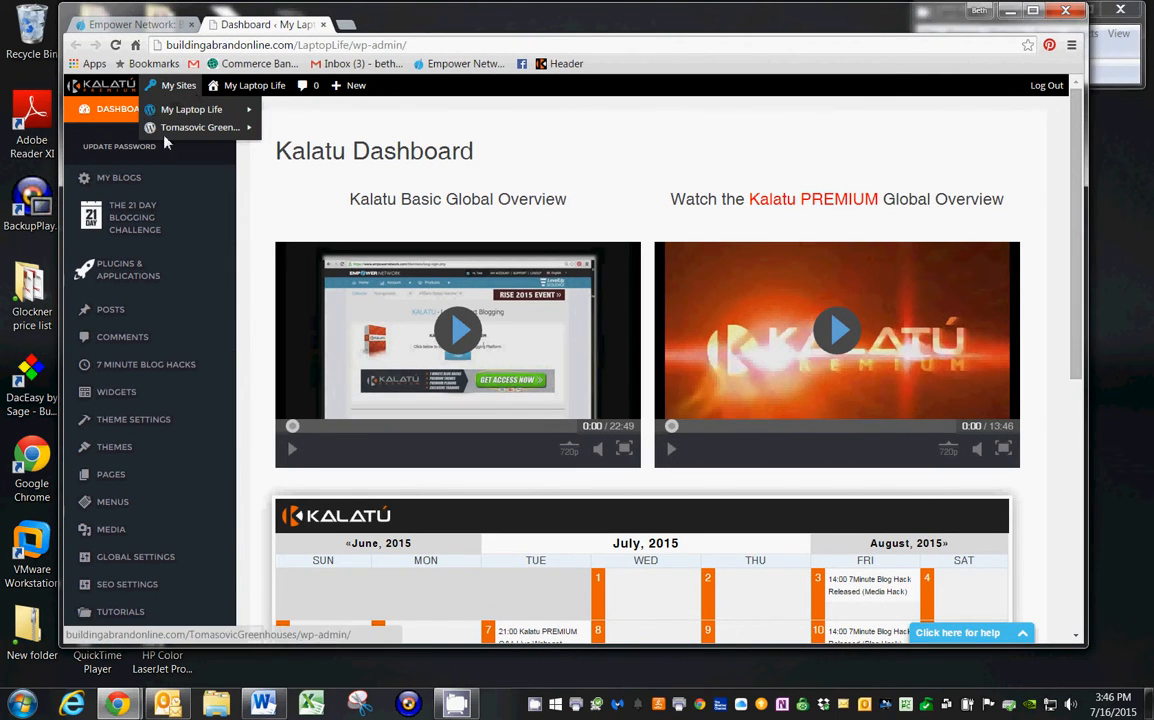
mouse_move(168, 138)
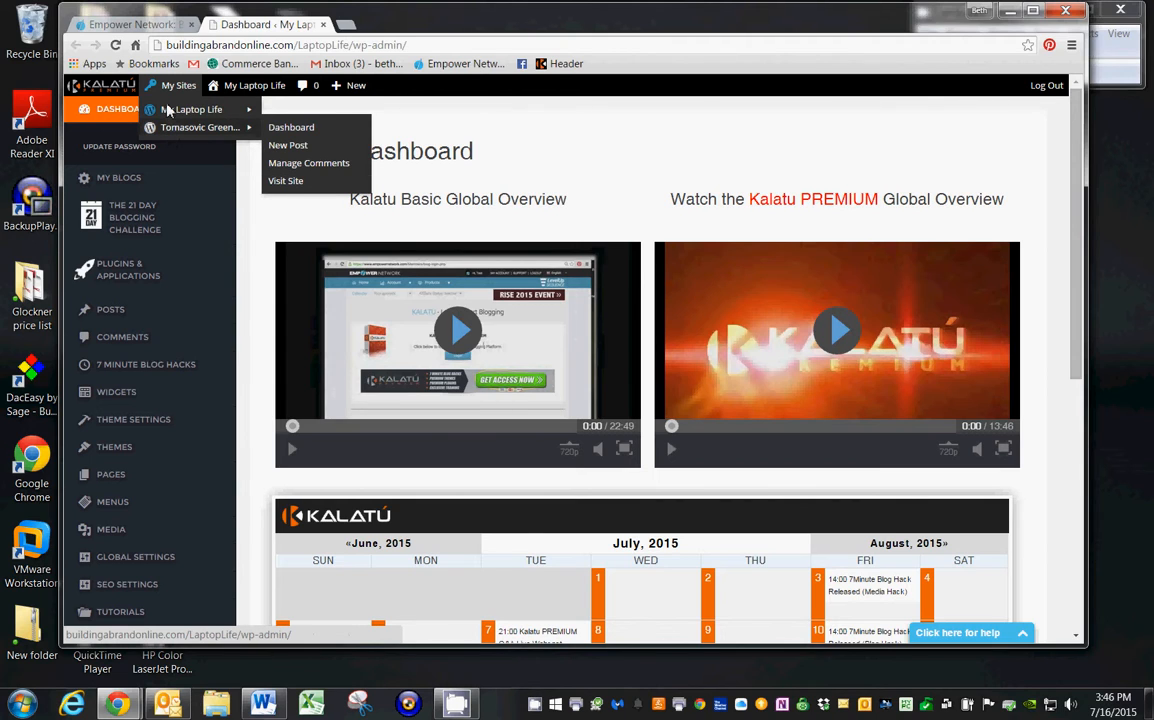
mouse_move(174, 115)
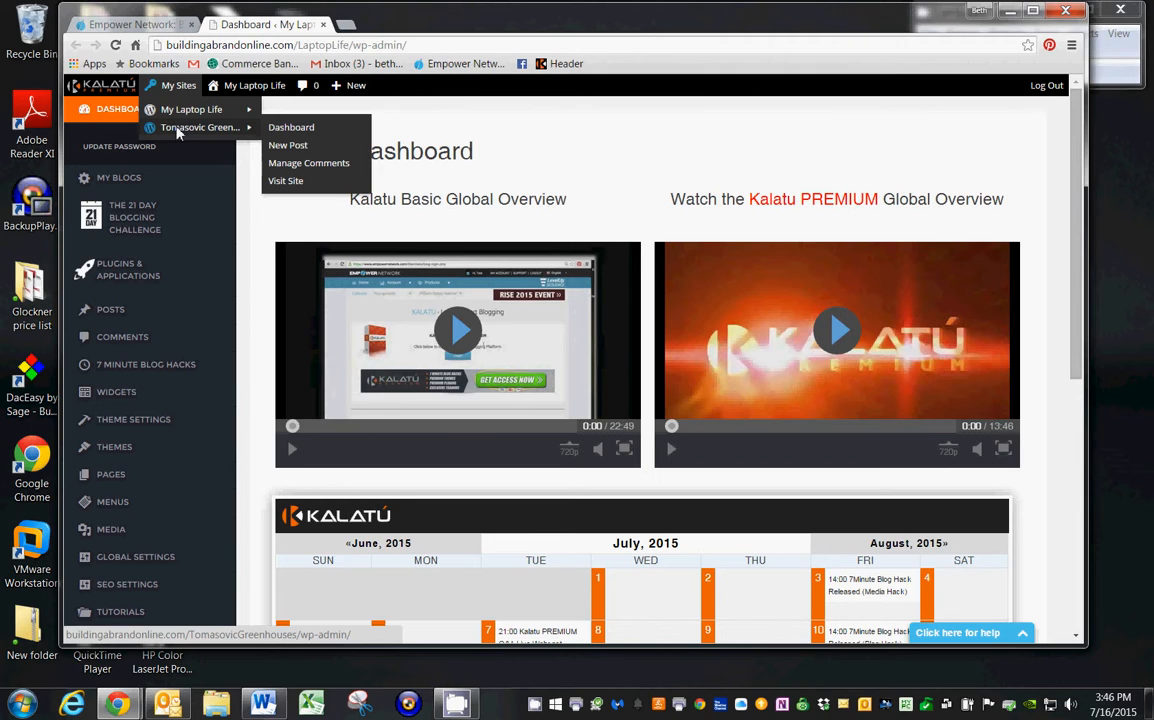
mouse_move(254, 89)
left_click(300, 134)
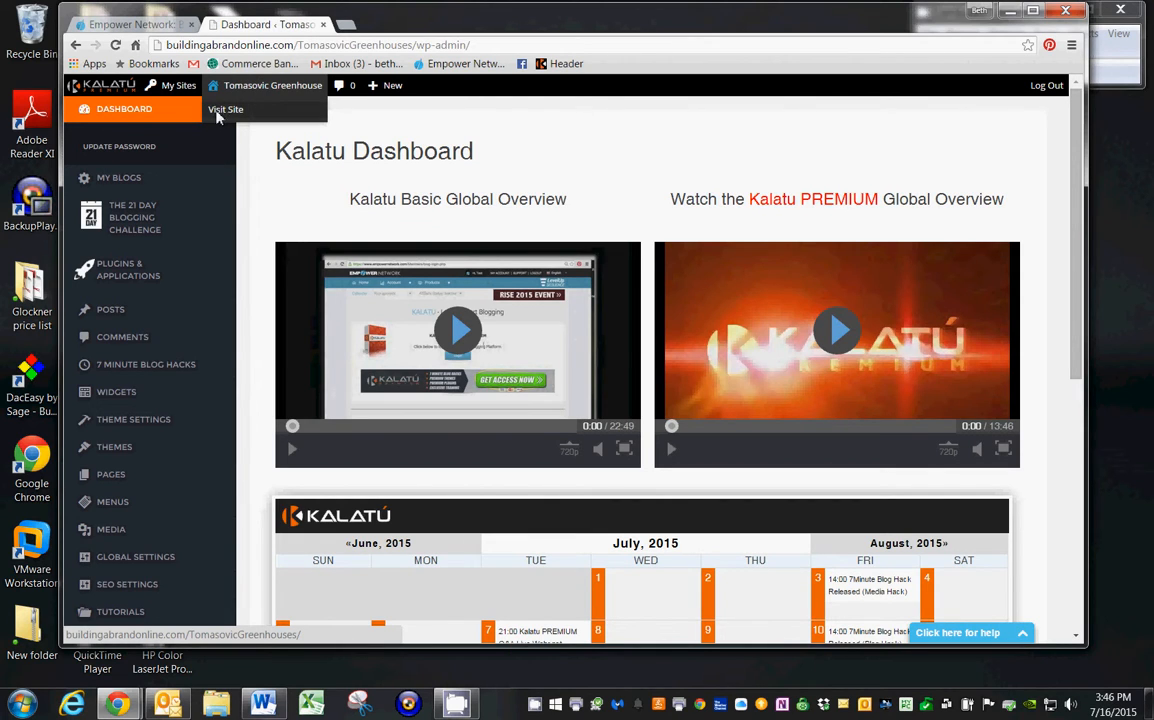
View the Tomasovic Greenhouse blog's live page down to its footer, and close that page again.
left_click(225, 111)
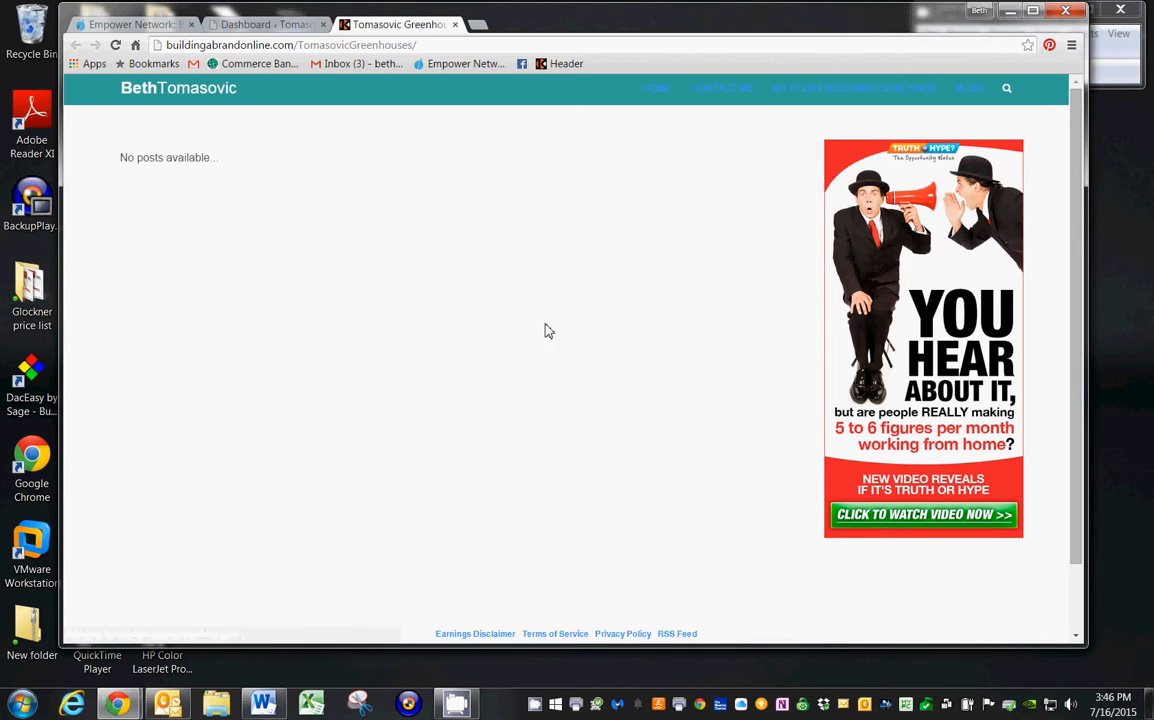
scroll(1068, 210, "down", 1)
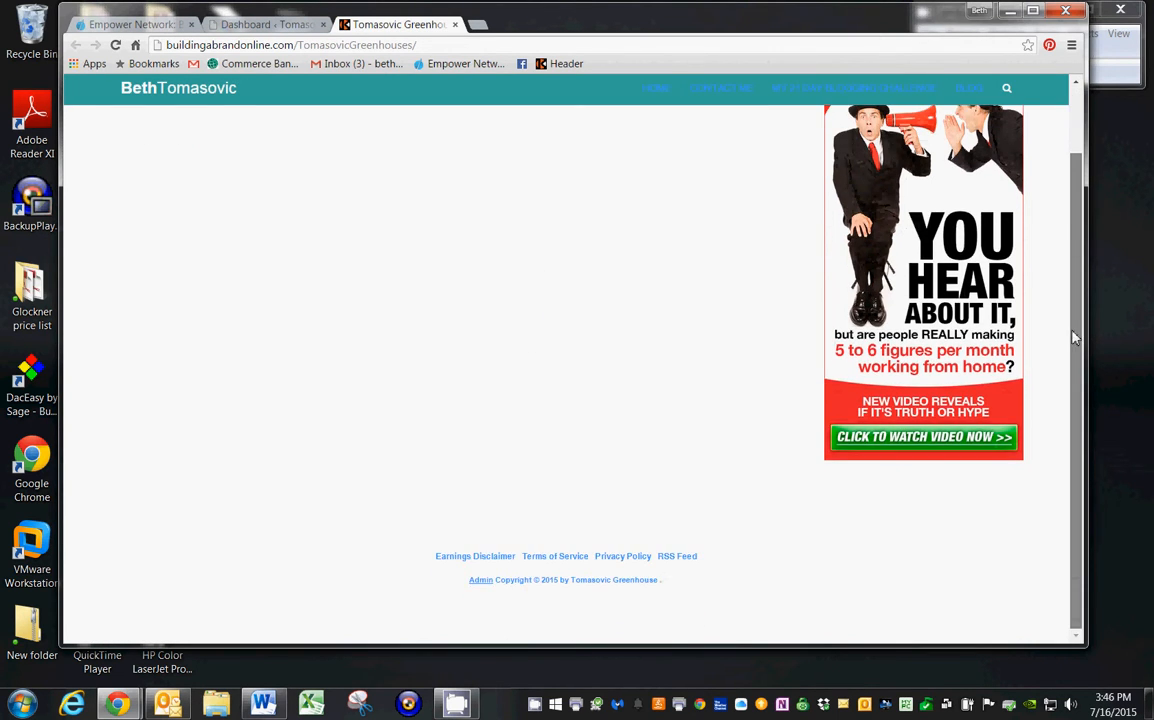
scroll(1060, 163, "up", 1)
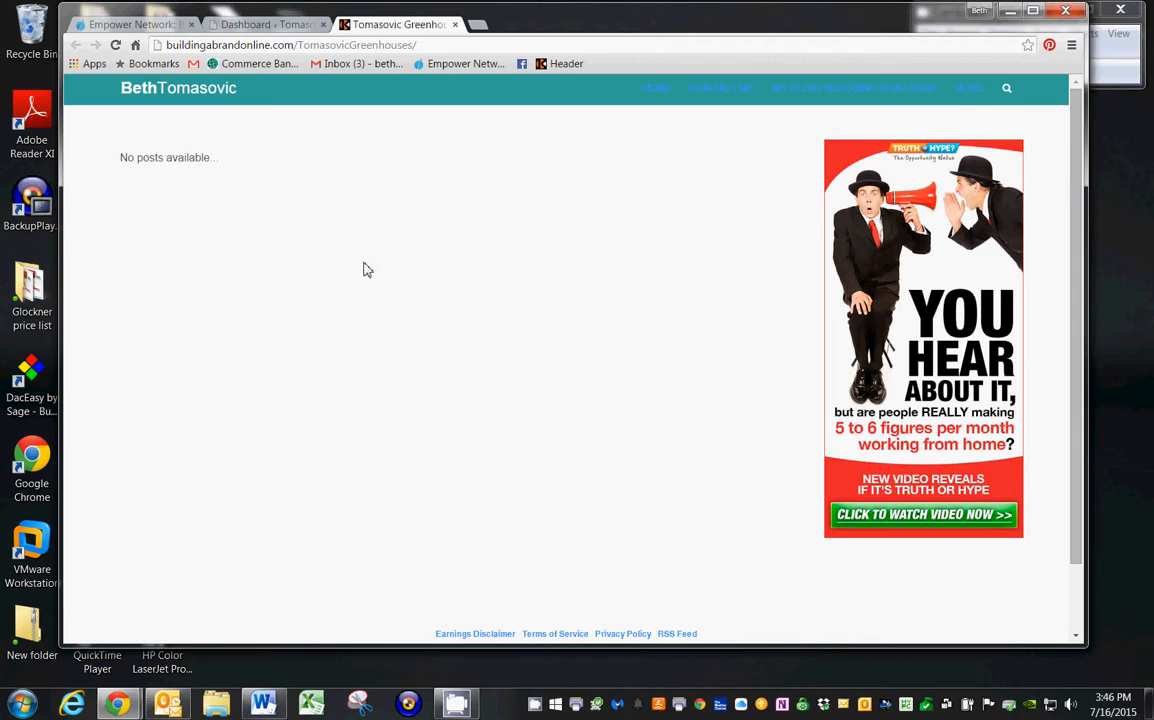
left_click(456, 25)
mouse_move(253, 93)
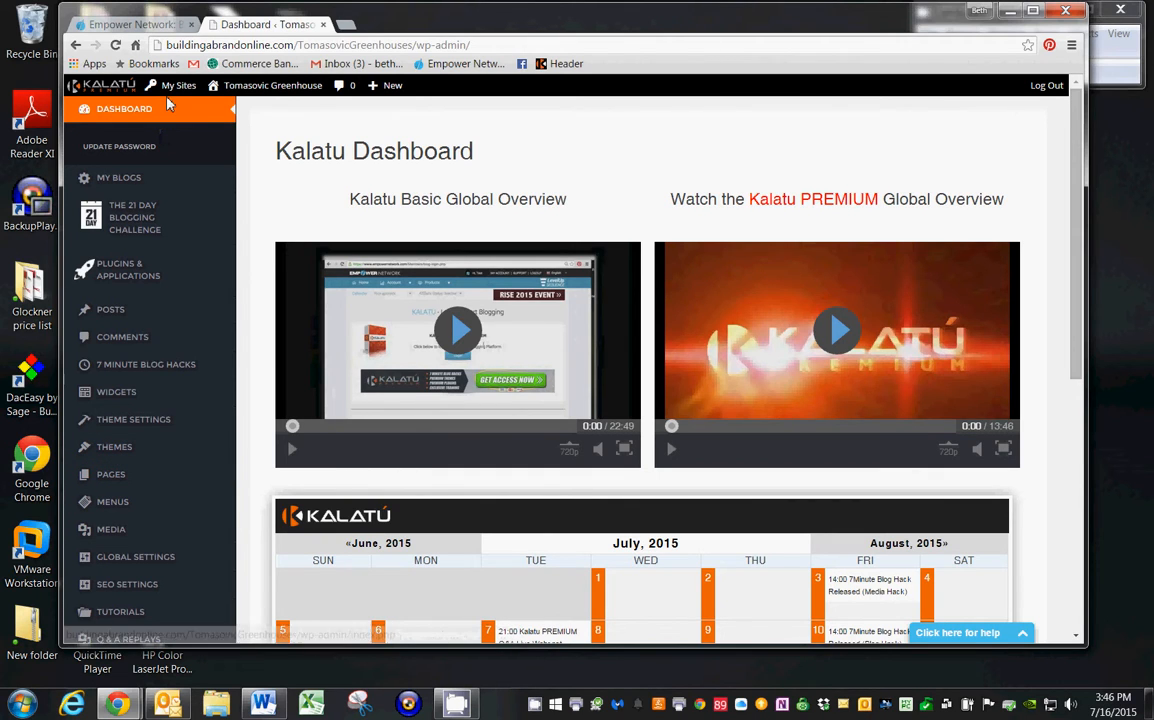
mouse_move(175, 86)
mouse_move(168, 110)
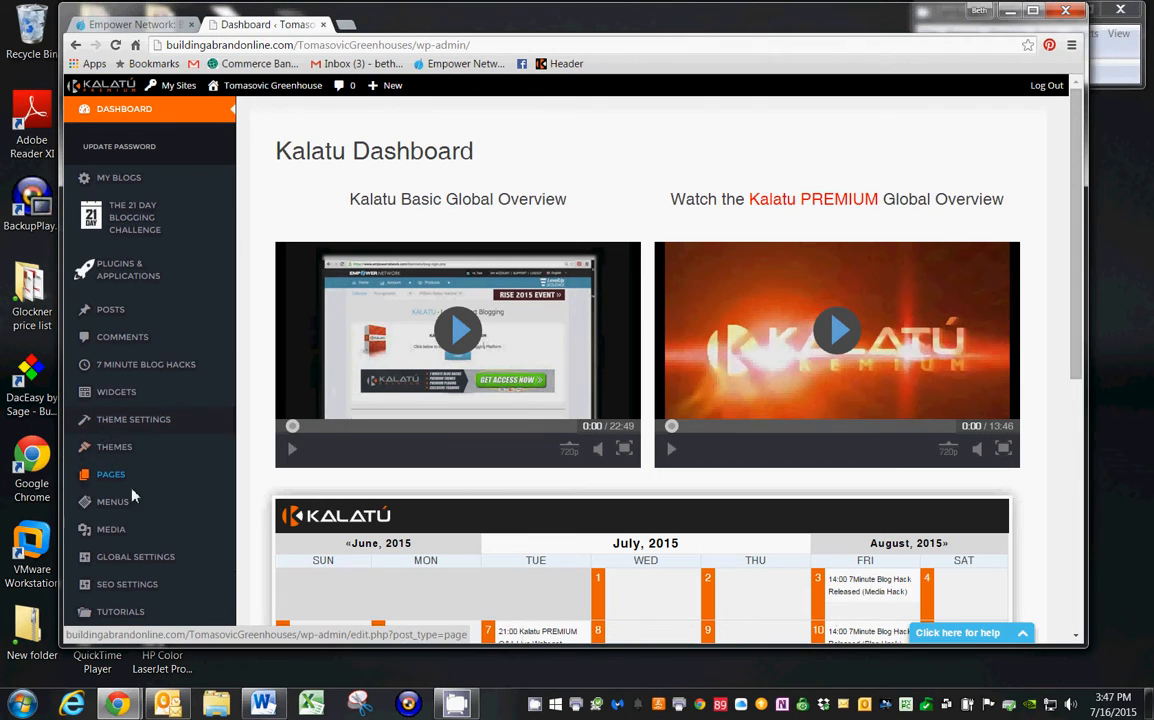
Look through the Theme Store's available themes down to the active Theme 4.
left_click(110, 450)
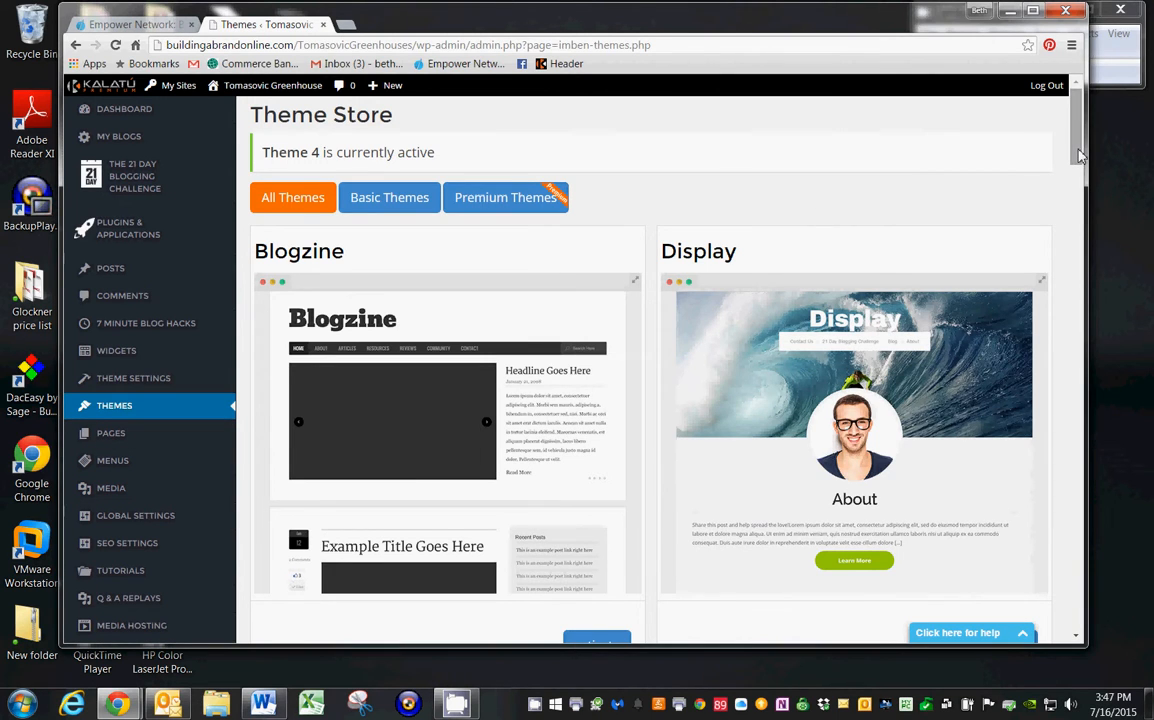
left_click_drag(1079, 155, 1094, 476)
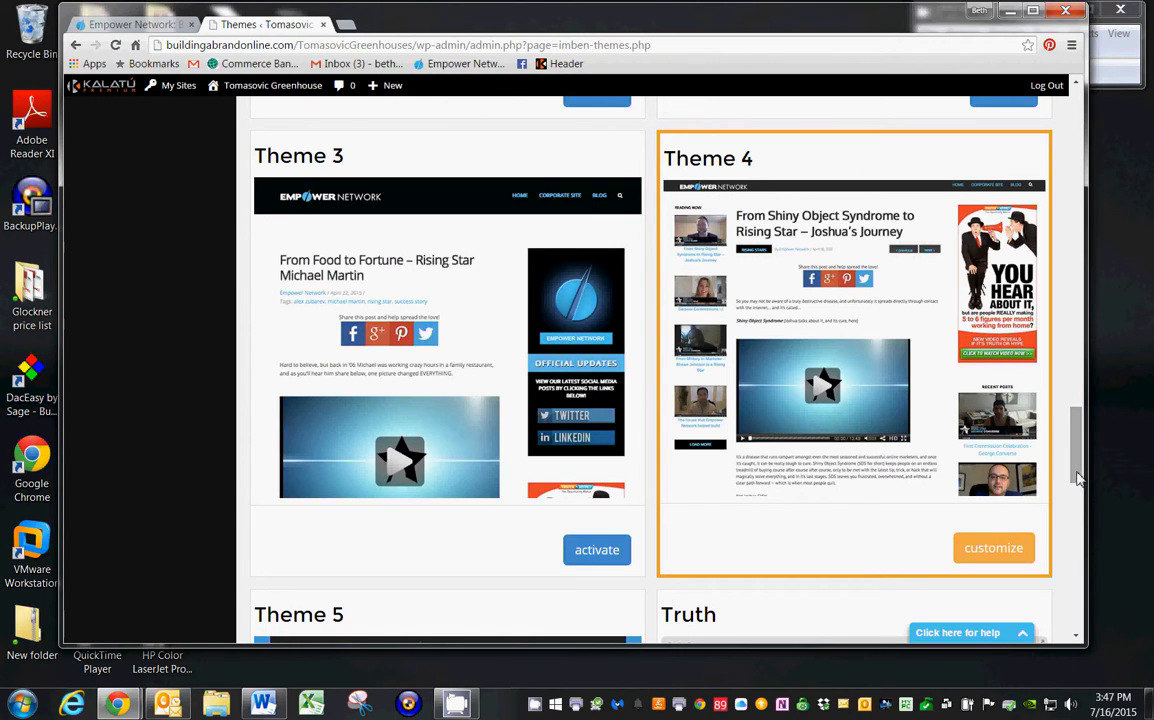
left_click_drag(1078, 478, 1051, 149)
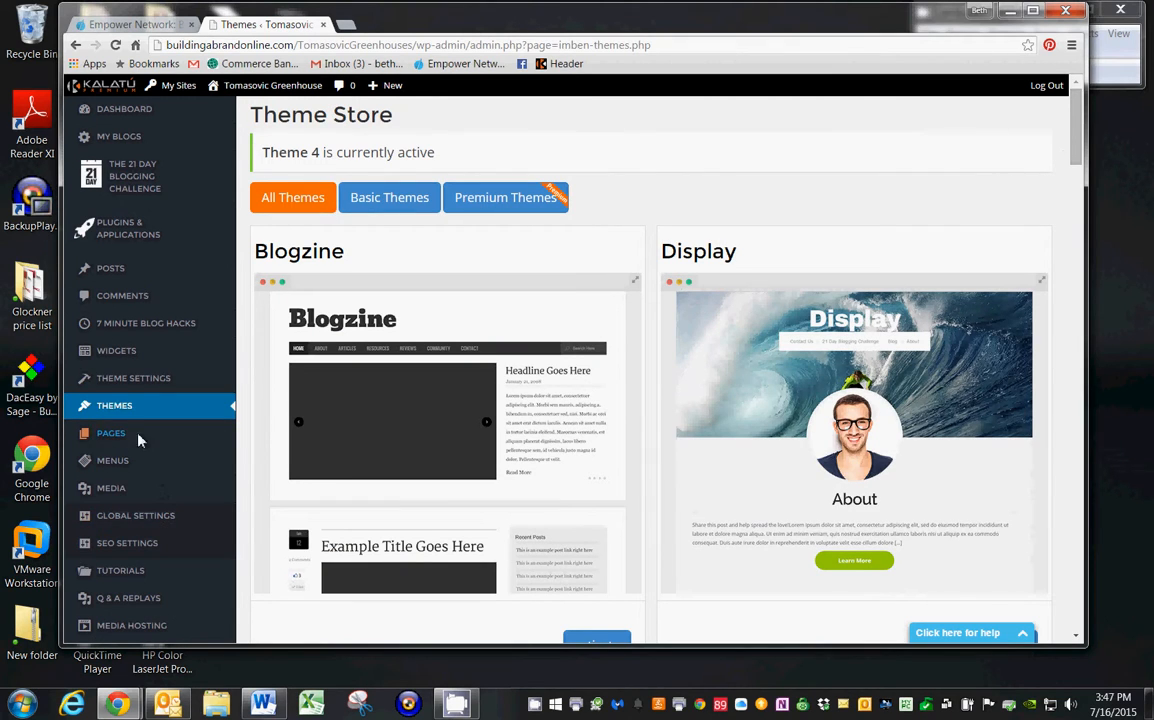
Add a Custom Image widget to the blog's widget sidebar in the theme settings.
left_click(113, 380)
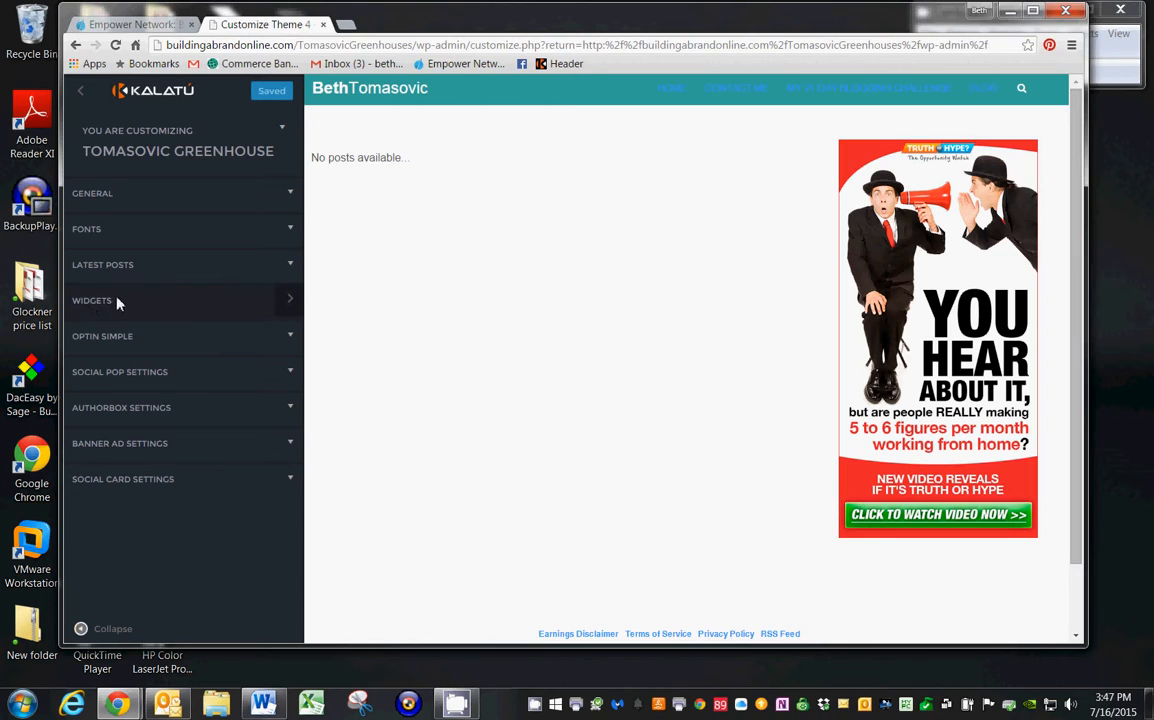
left_click(289, 302)
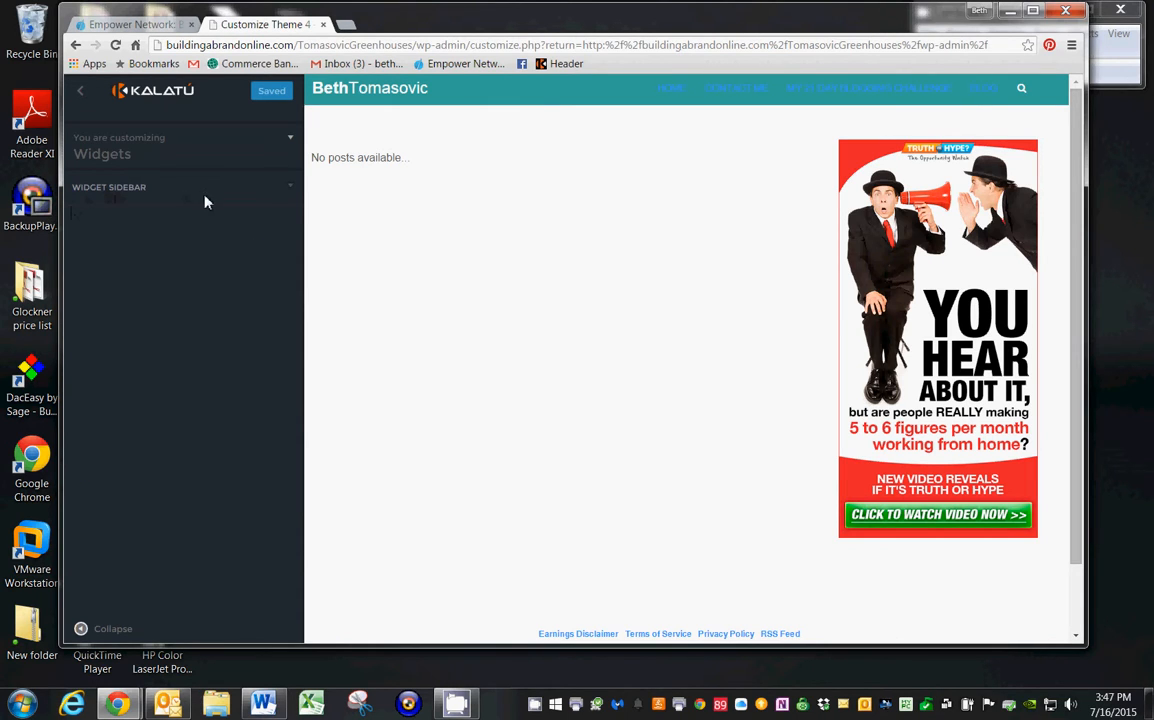
left_click(289, 190)
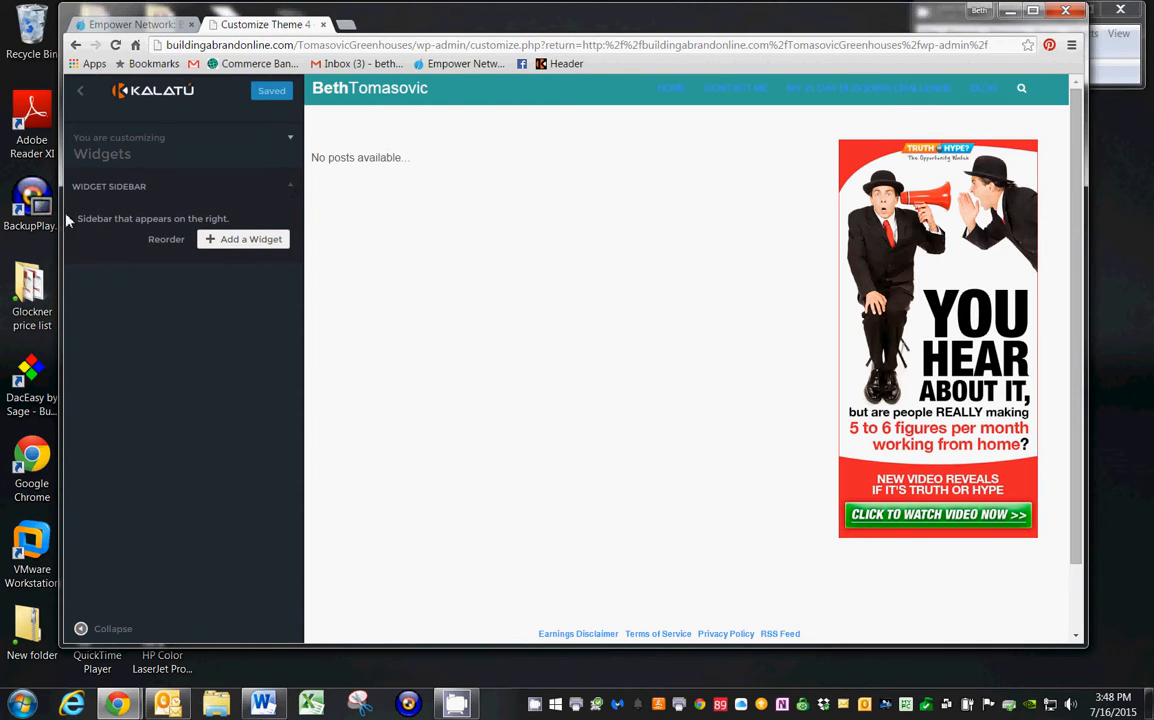
left_click(225, 246)
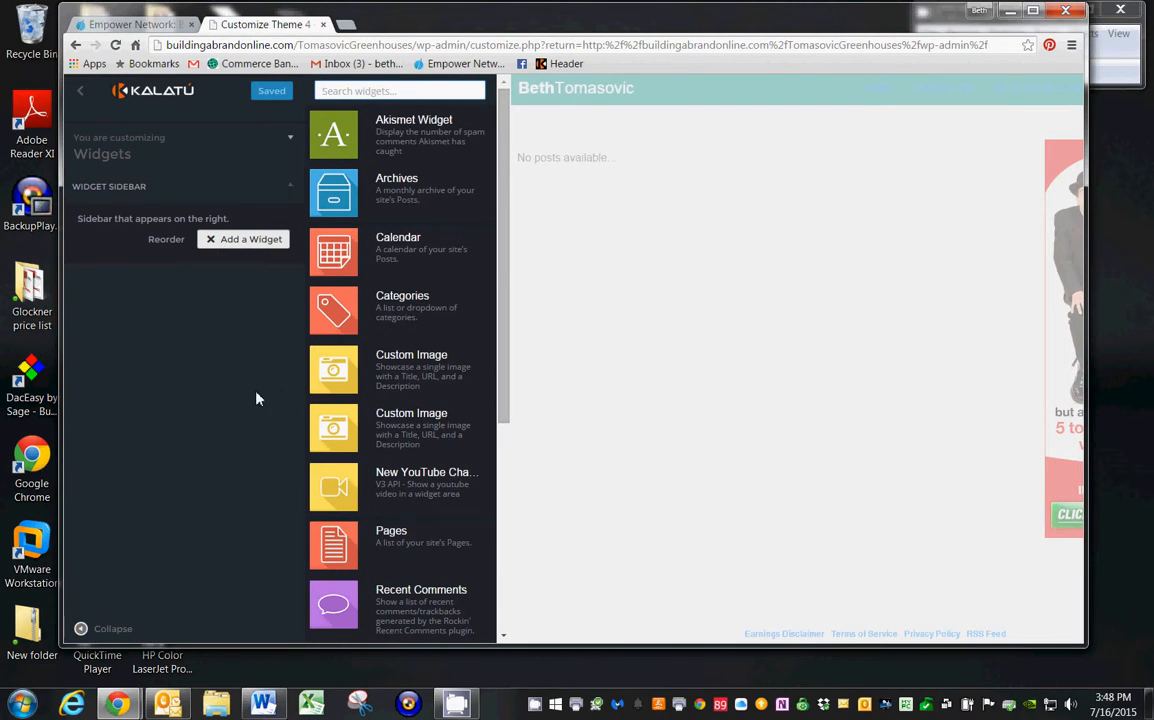
left_click(398, 368)
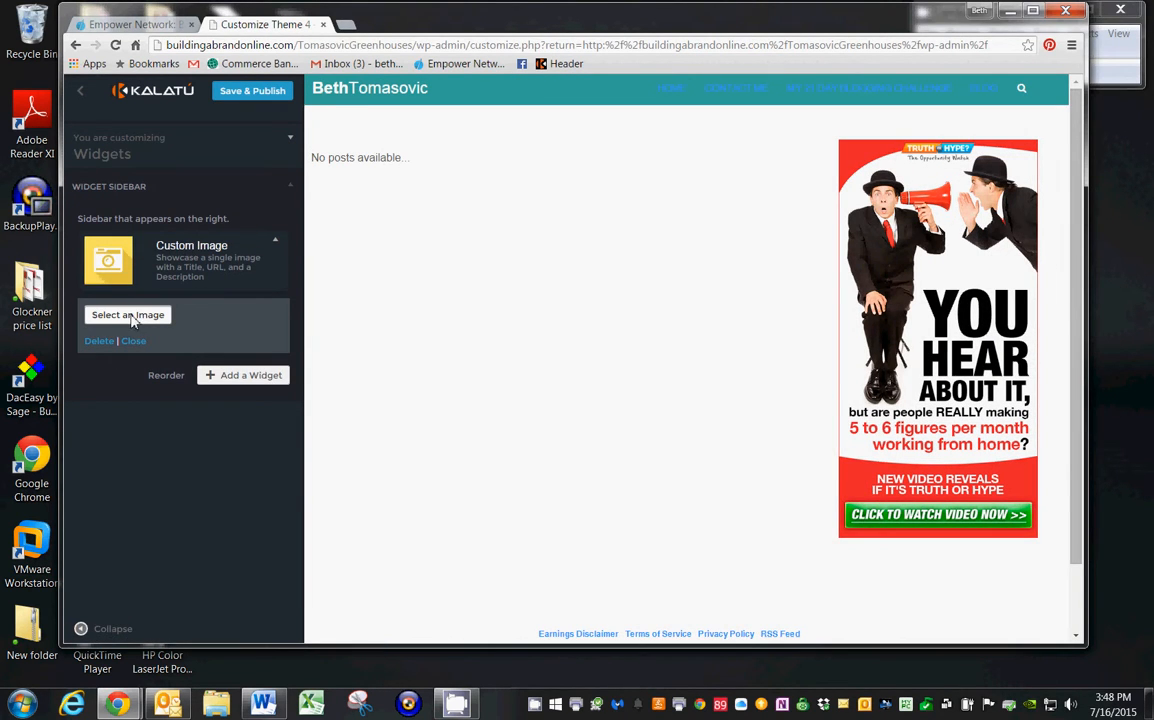
Insert the red tulip image tuli_apeldoorn.jpg from the media library into the Custom Image widget.
left_click(128, 316)
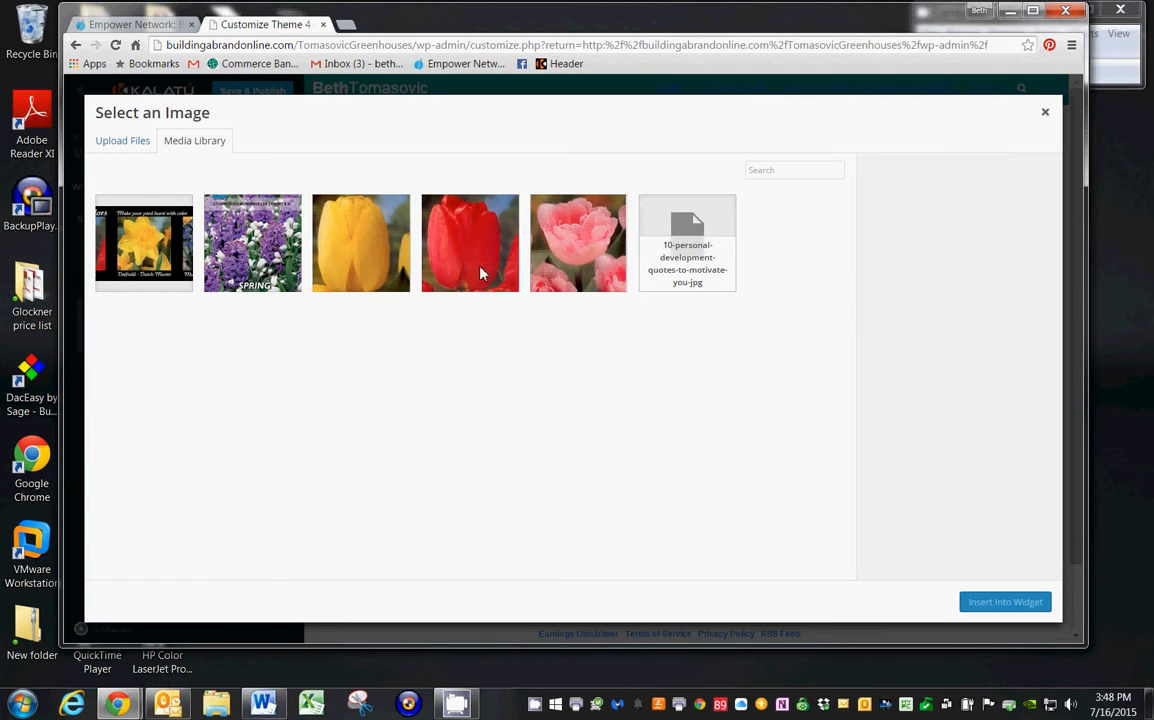
left_click(459, 246)
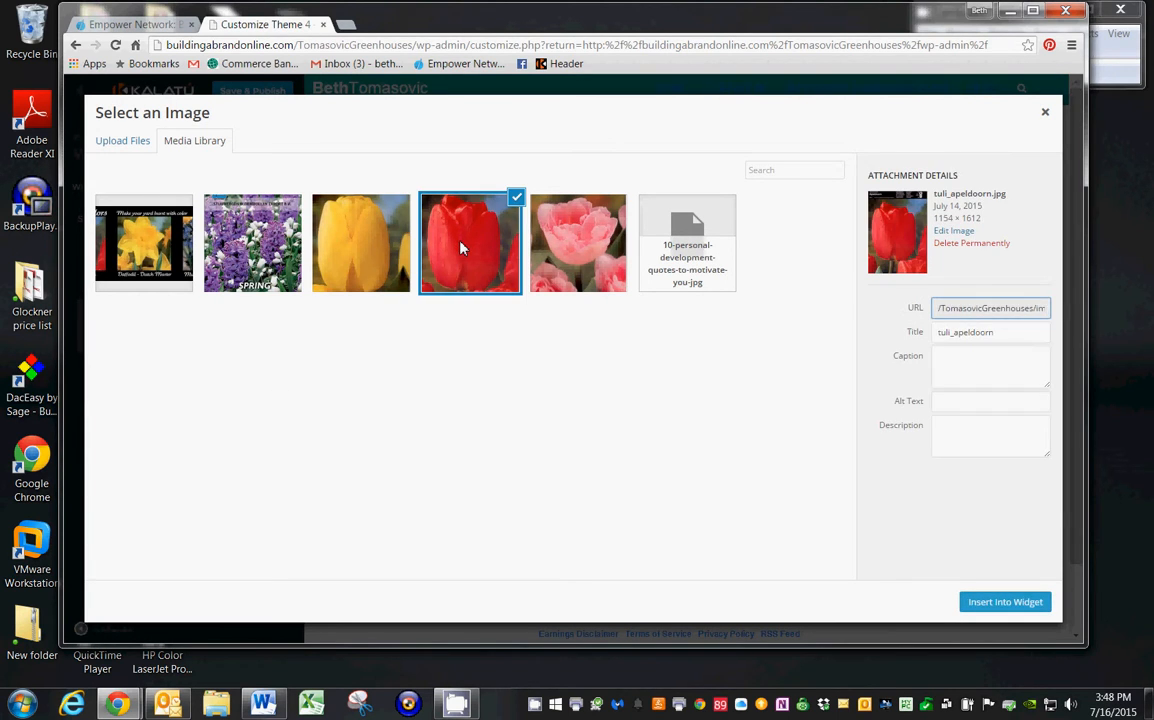
left_click(982, 605)
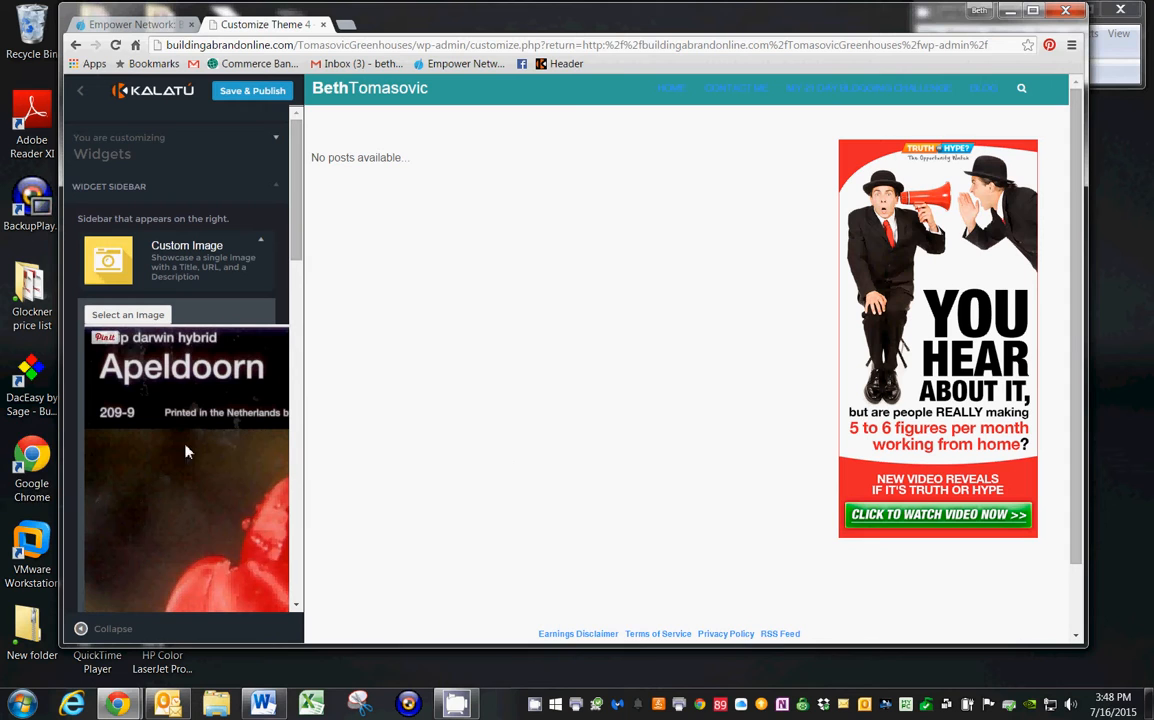
Set the widget image's size to Thumbnail.
left_click_drag(295, 206, 279, 560)
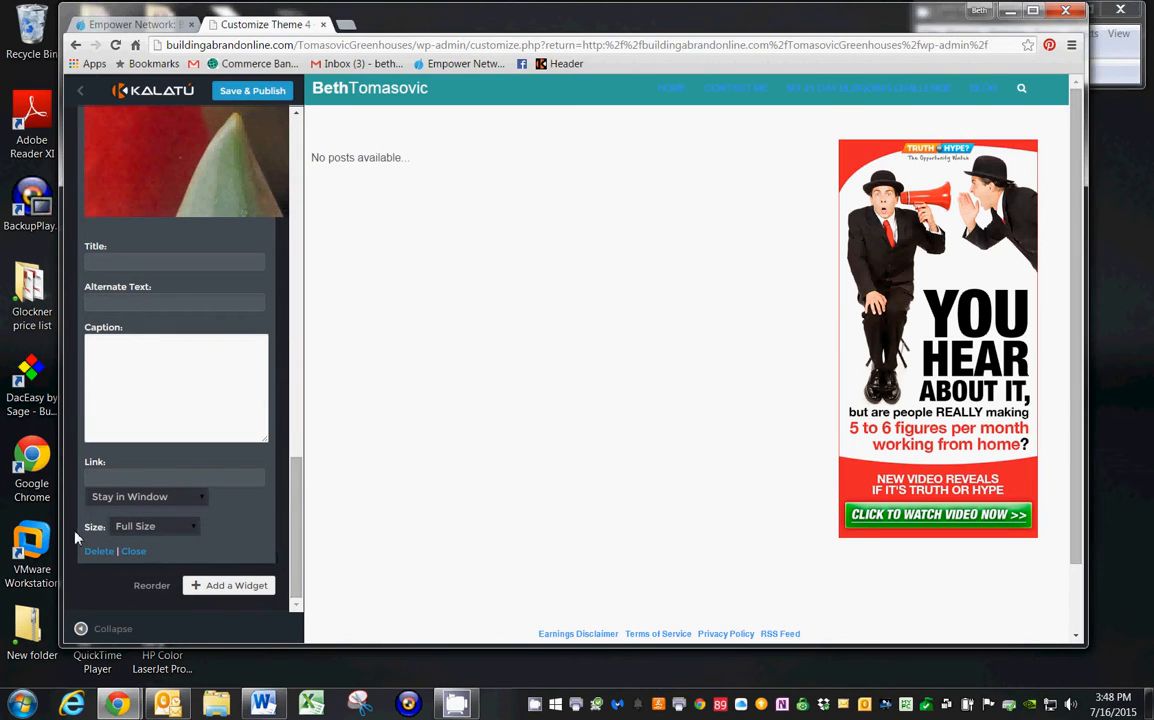
left_click(188, 529)
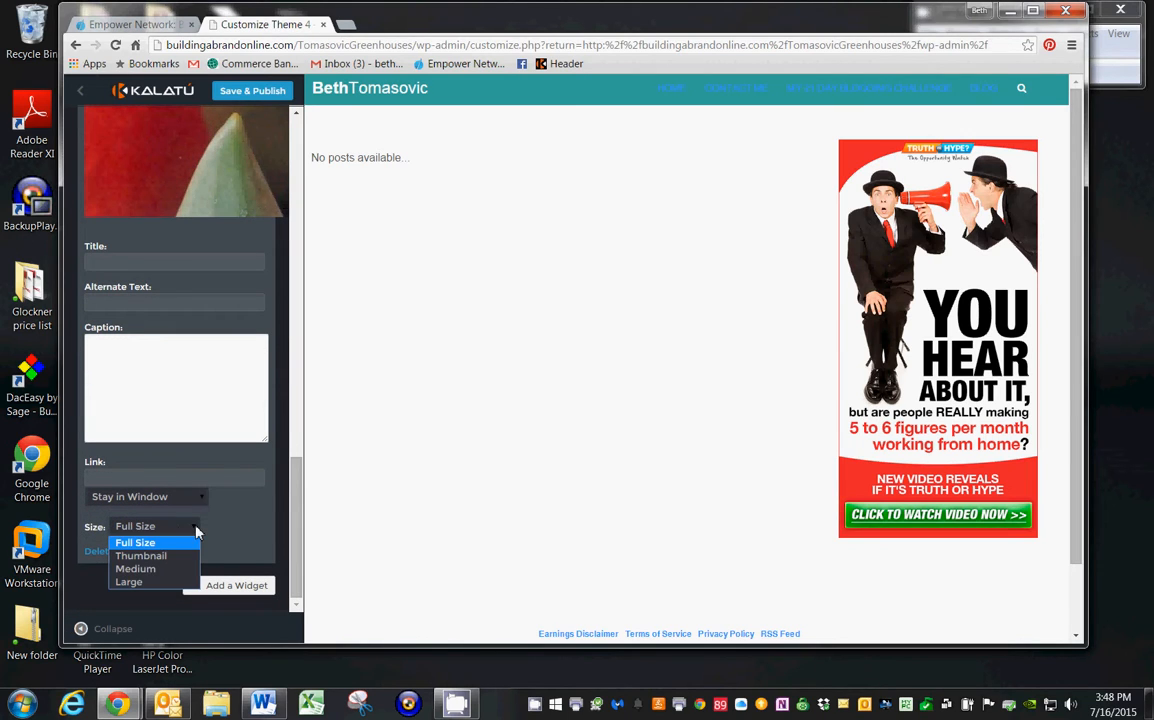
left_click(141, 556)
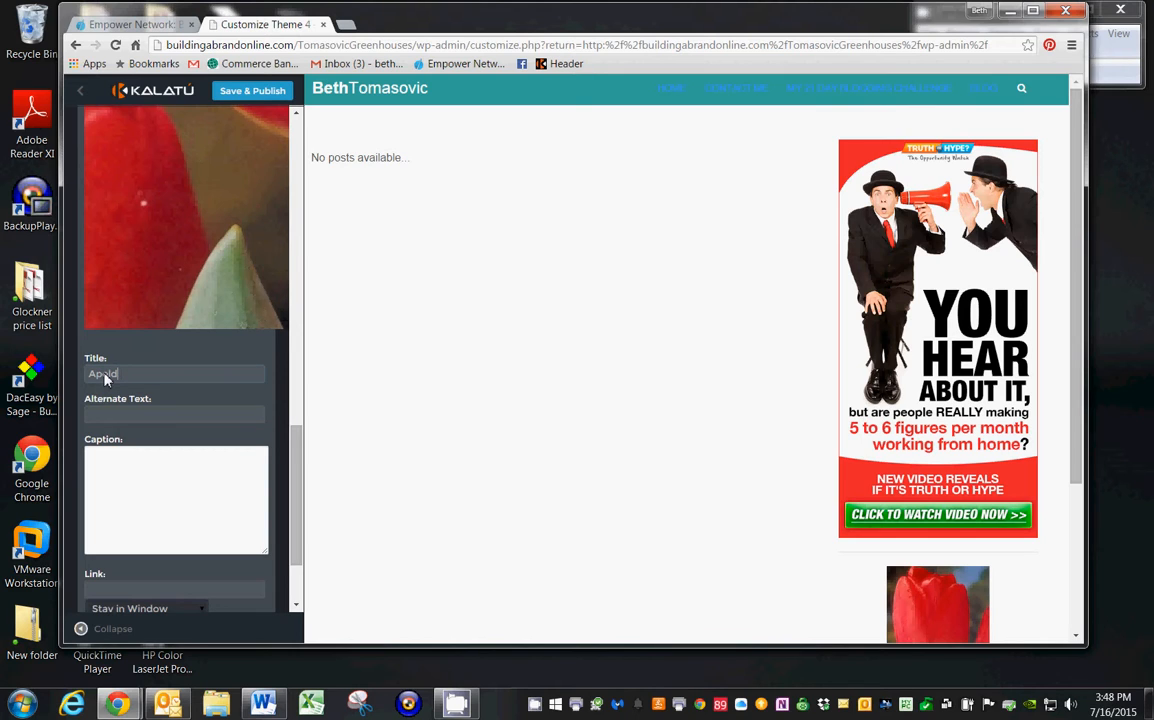
Title the image widget "Apeldoorn Tulips - 100 bulbs" and publish the change.
type("n Tulips -")
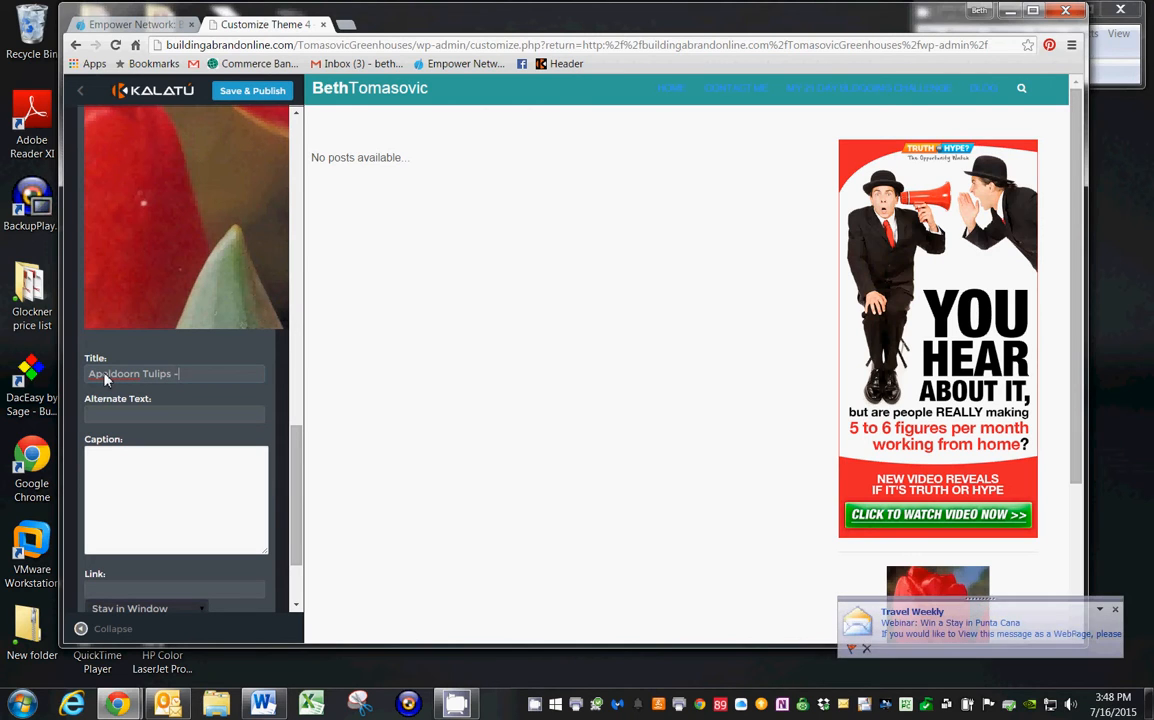
type(" 100 b")
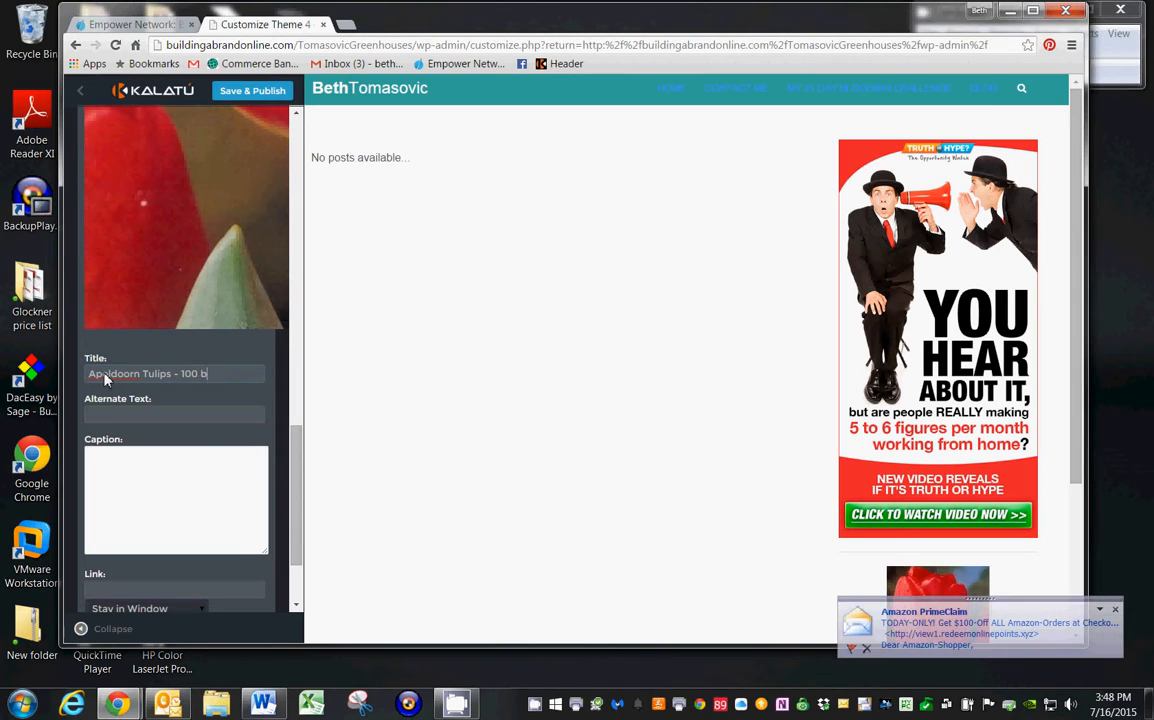
type("ulbs")
scroll(288, 505, "down", 2)
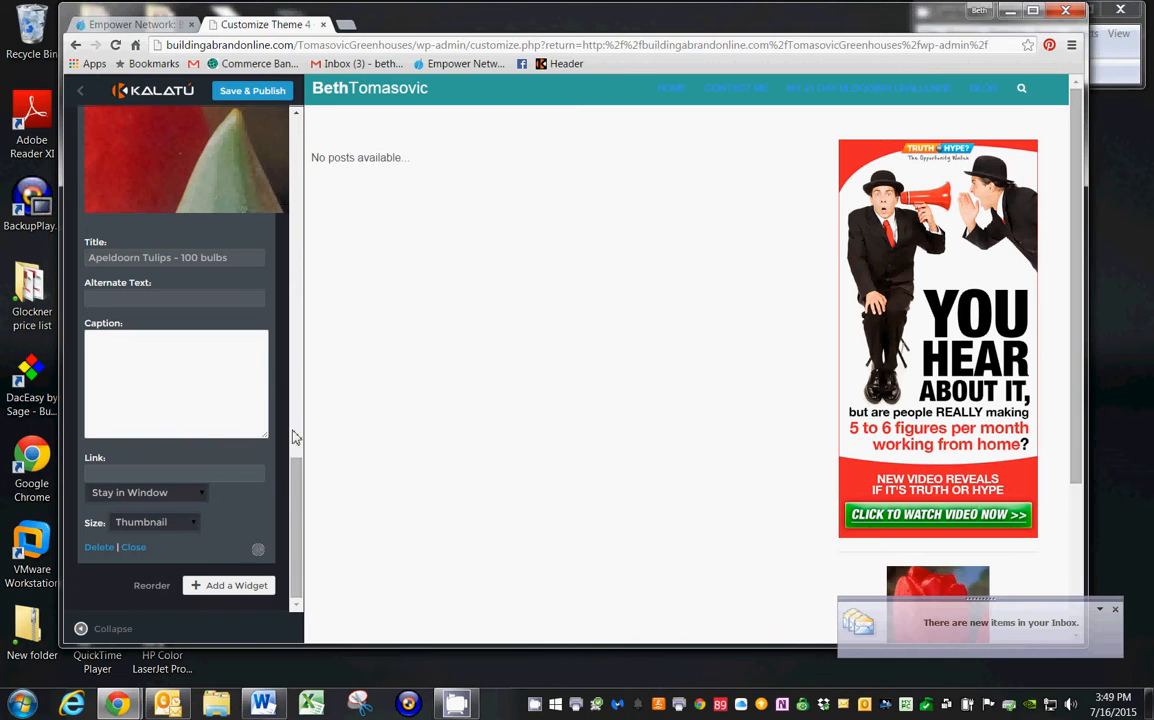
scroll(294, 440, "up", 2)
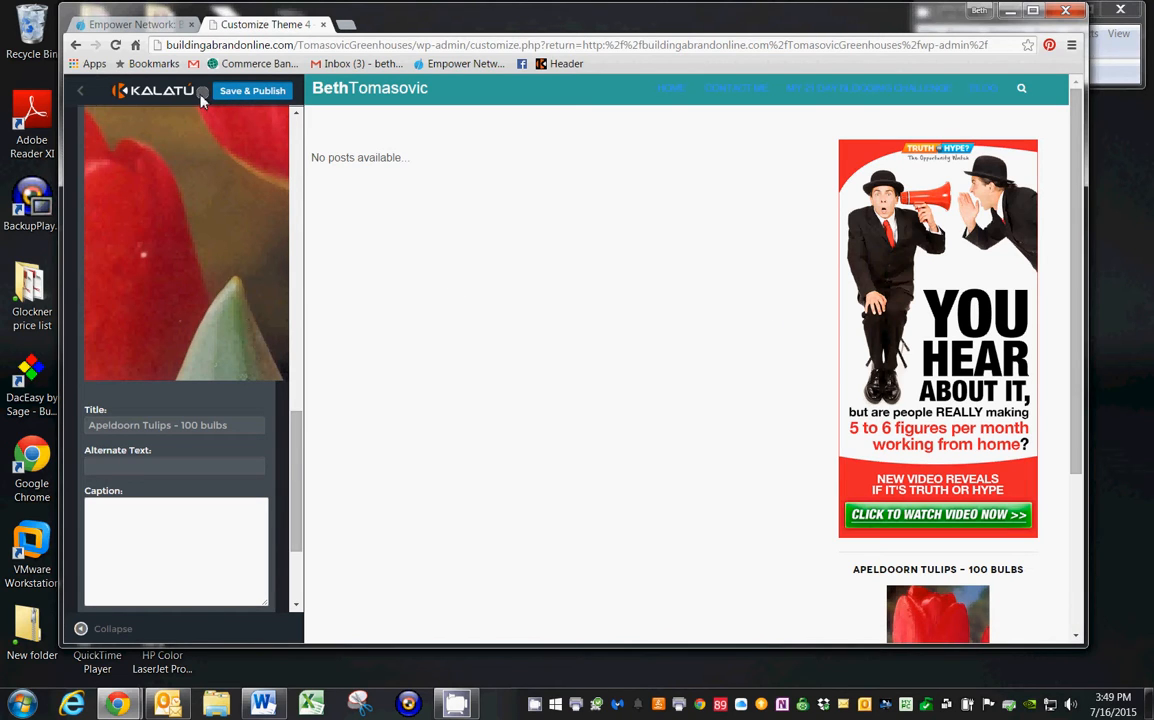
scroll(1080, 252, "down", 3)
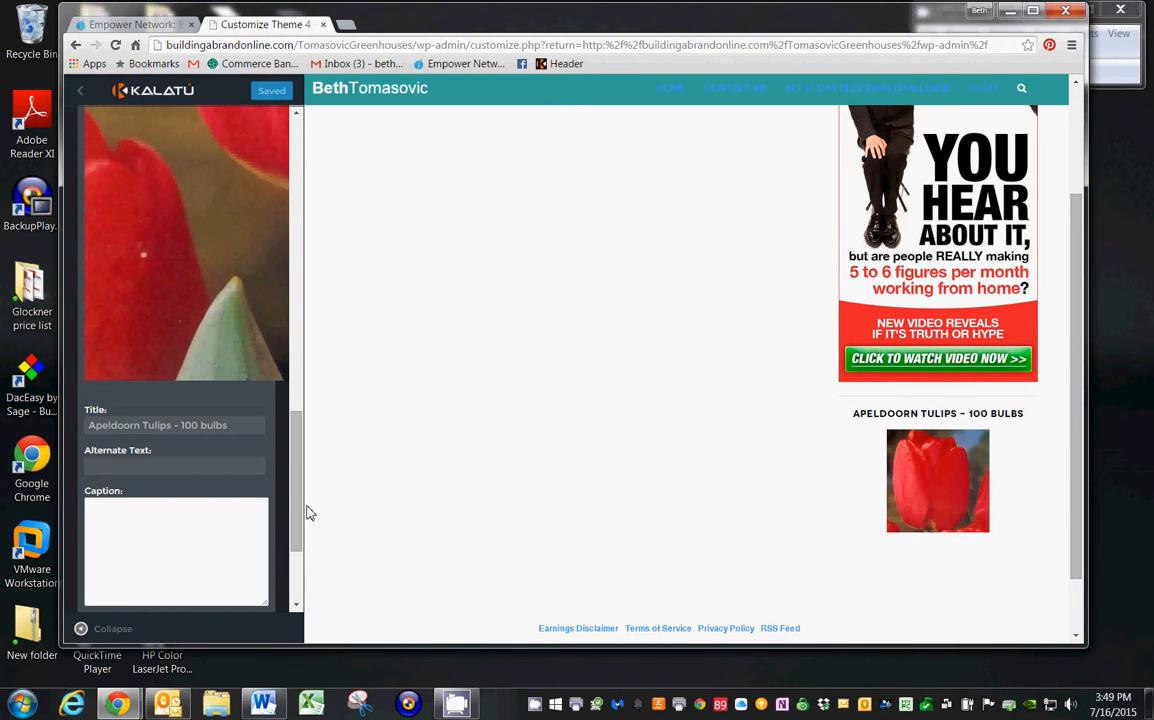
Collapse the Custom Image widget's settings and add a Text widget to the widget sidebar.
scroll(280, 520, "down", 2)
scroll(280, 531, "down", 1)
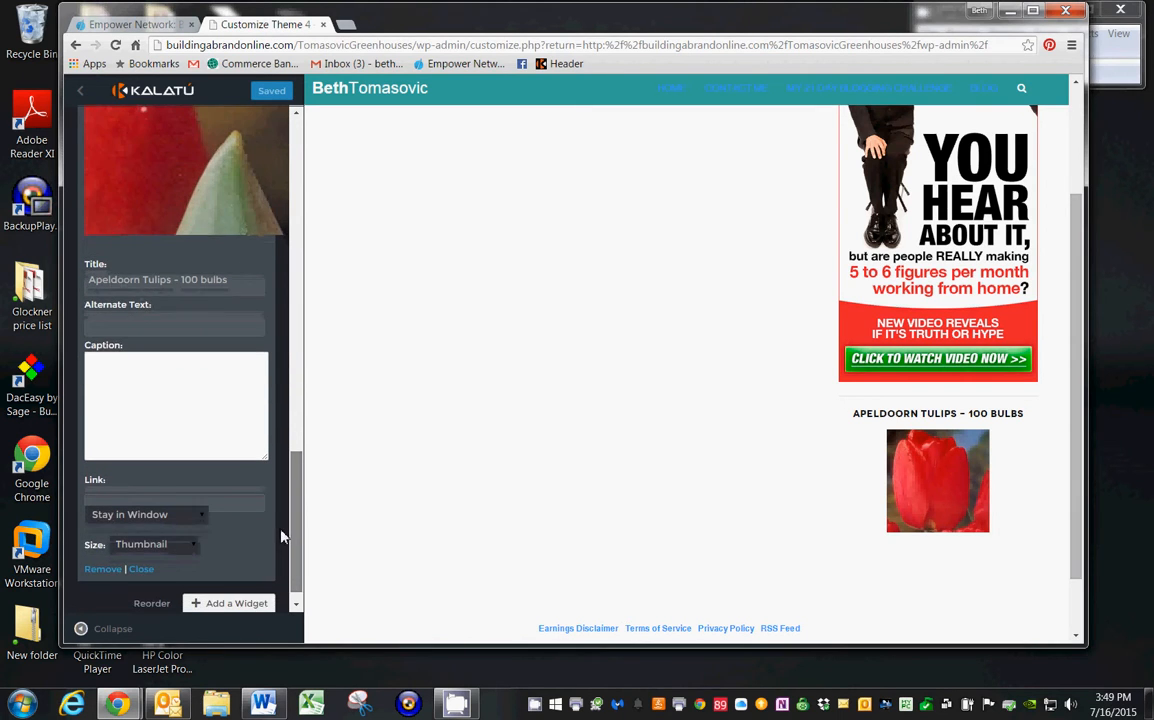
left_click(137, 551)
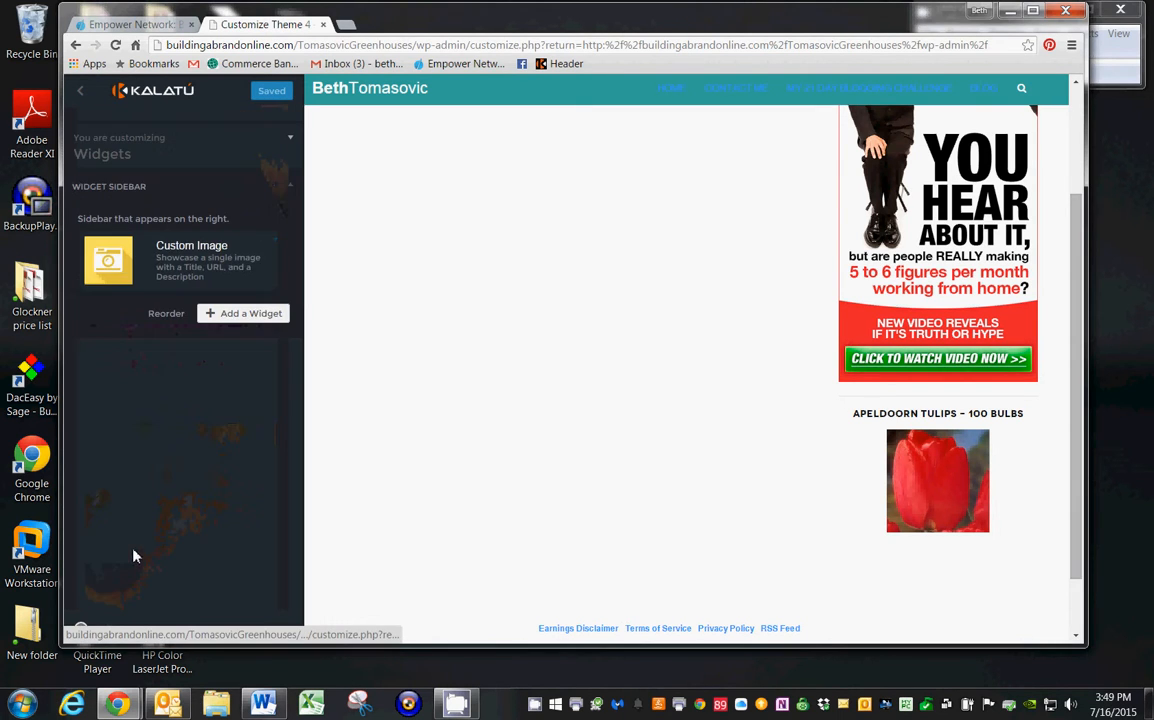
left_click(210, 313)
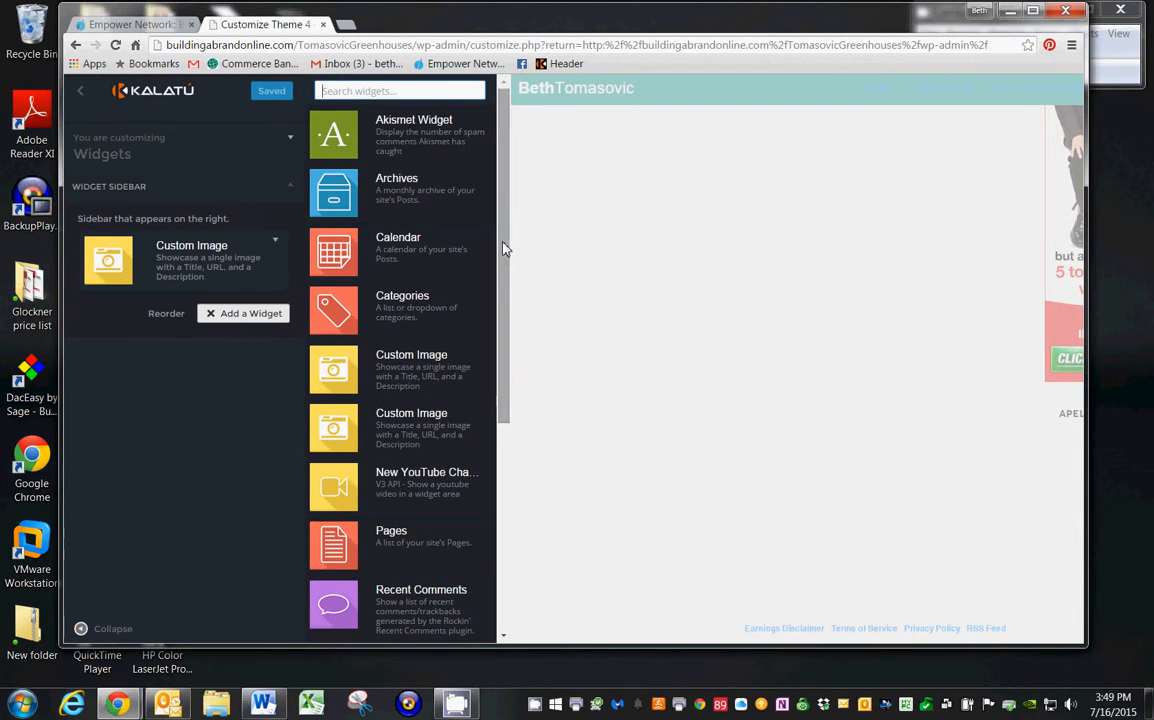
left_click_drag(505, 245, 517, 483)
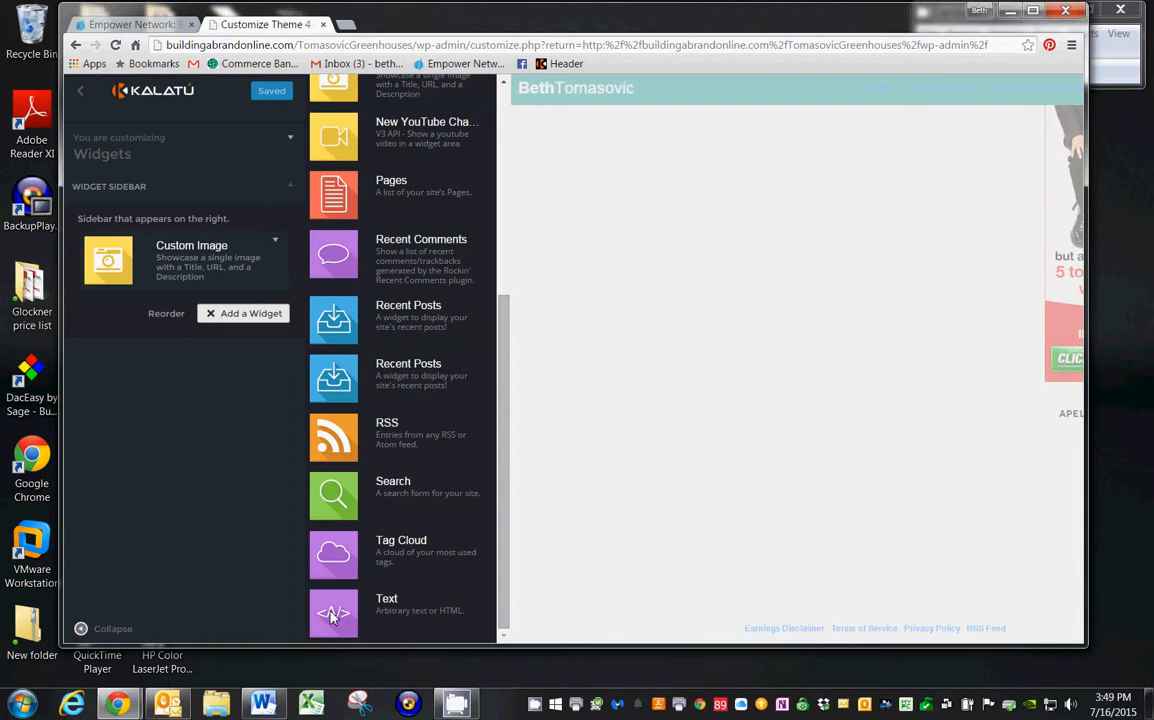
left_click(390, 597)
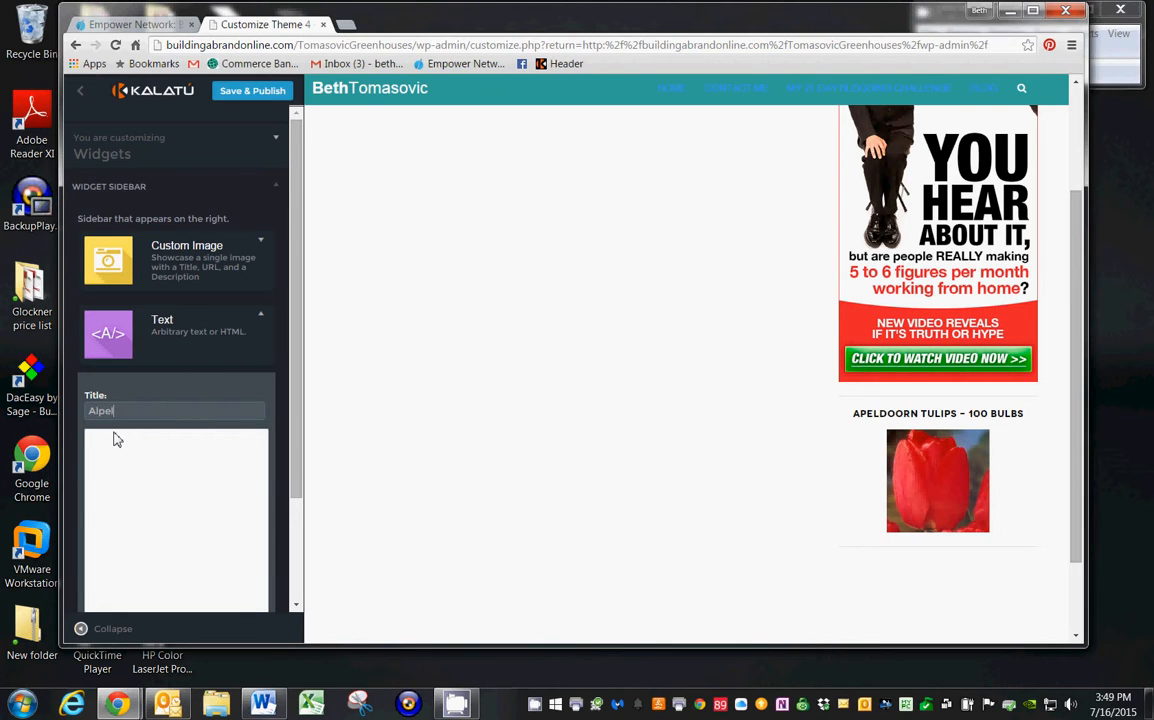
Title the text widget "Apeldoorn Tulips - 100 bulbs", publish the change and check the sidebar preview.
type("Apeld")
type("oorn Tulips - 100 bulbs")
scroll(260, 436, "down", 3)
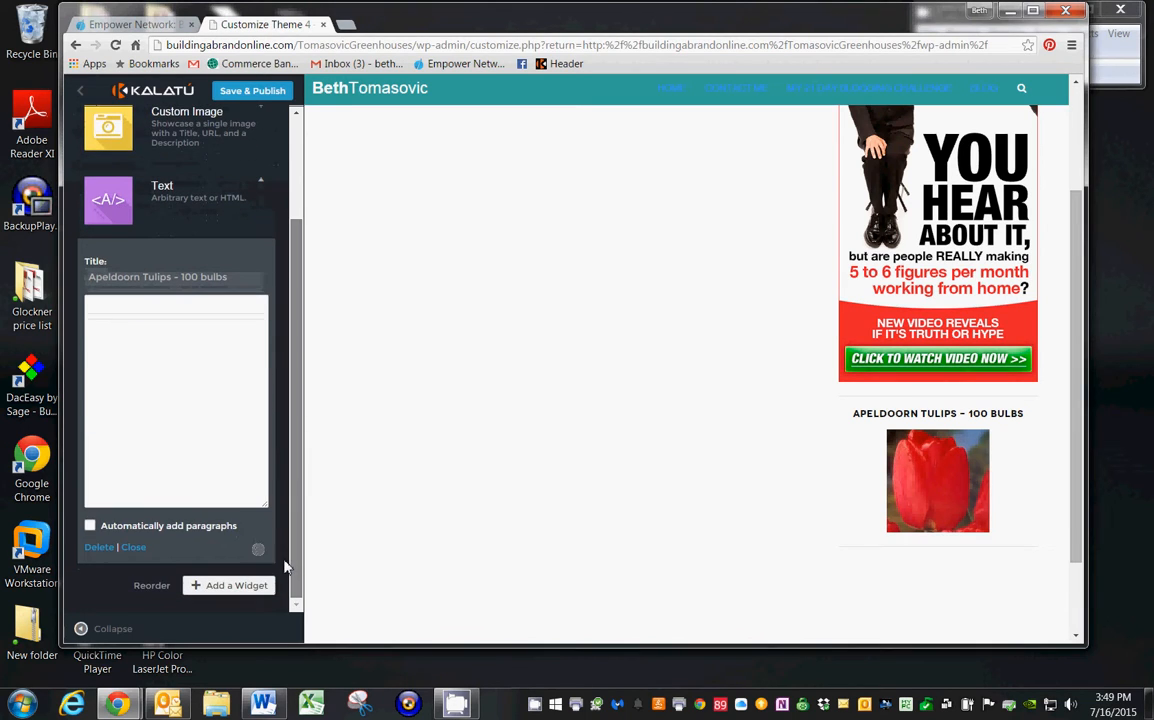
scroll(255, 470, "up", 3)
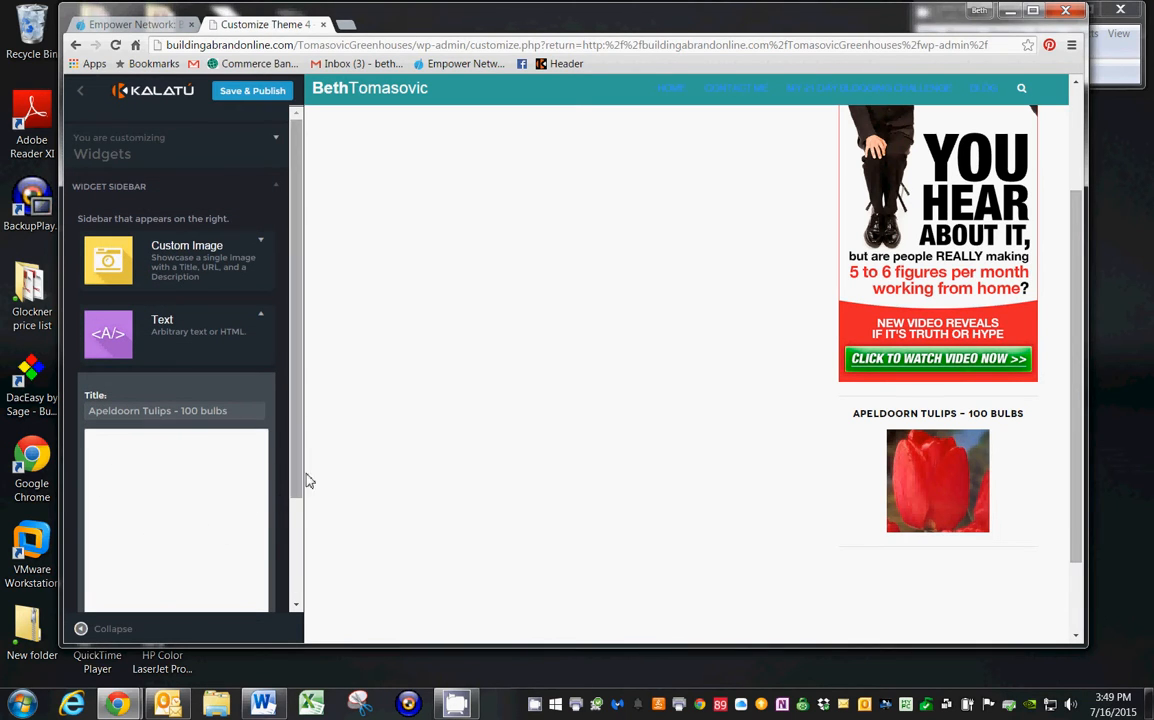
left_click_drag(304, 478, 307, 578)
scroll(236, 215, "up", 1)
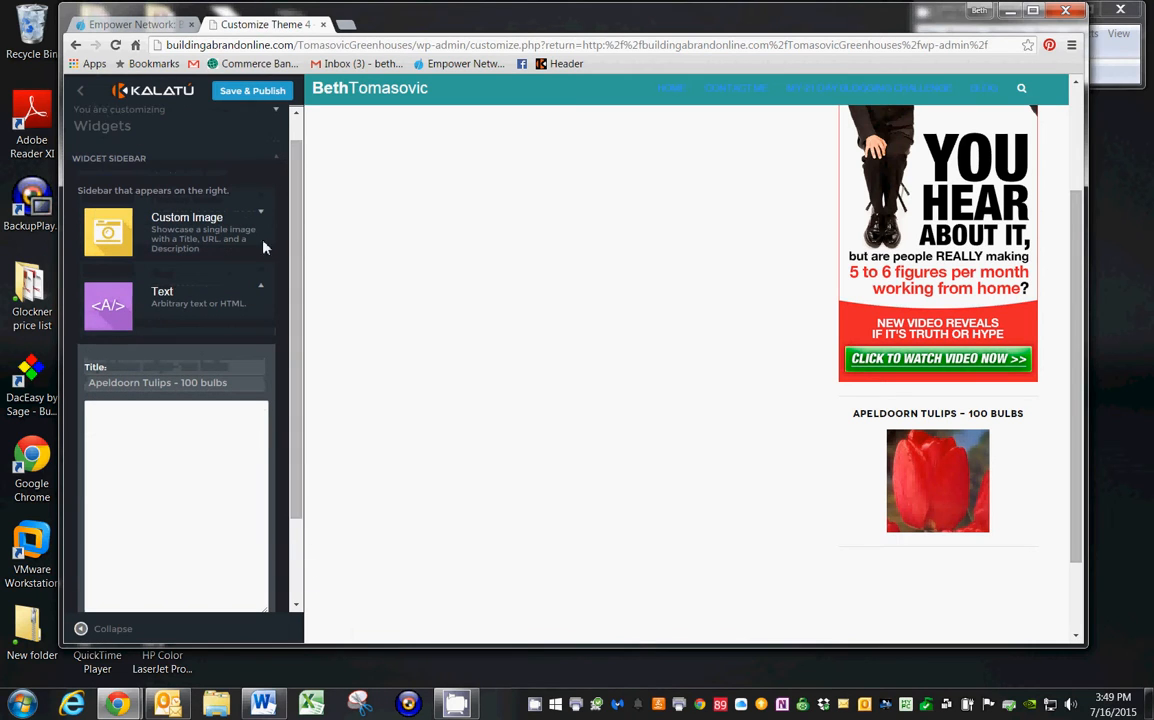
left_click(247, 92)
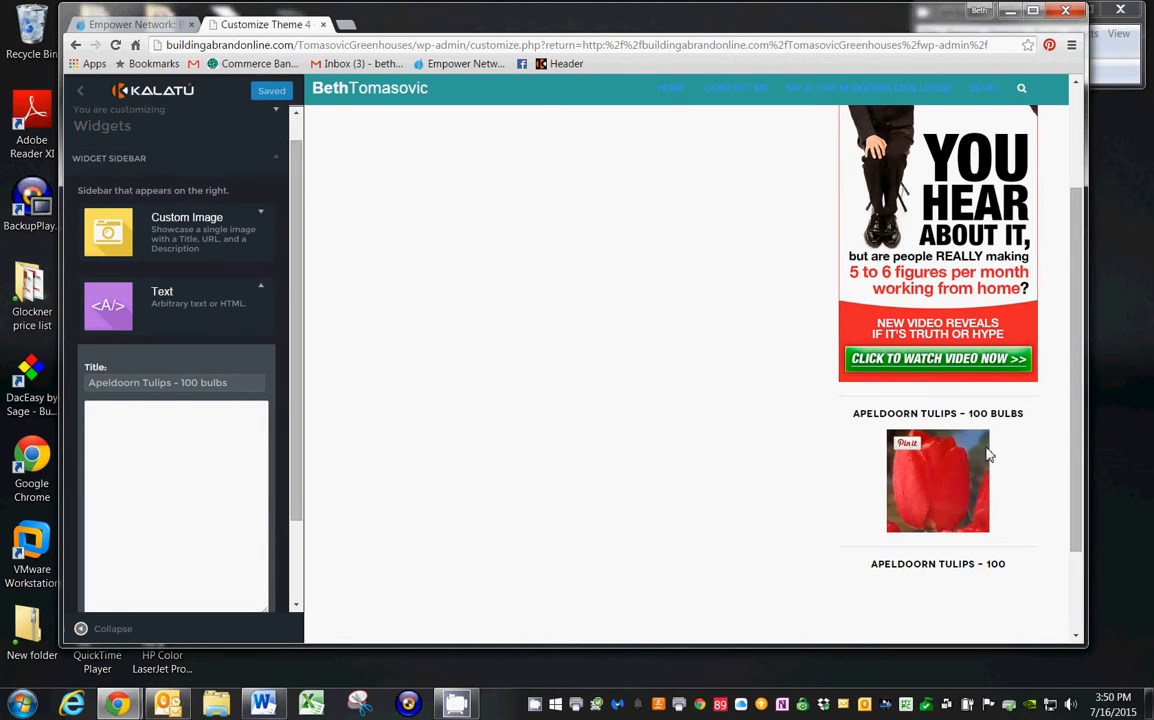
scroll(1074, 467, "down", 2)
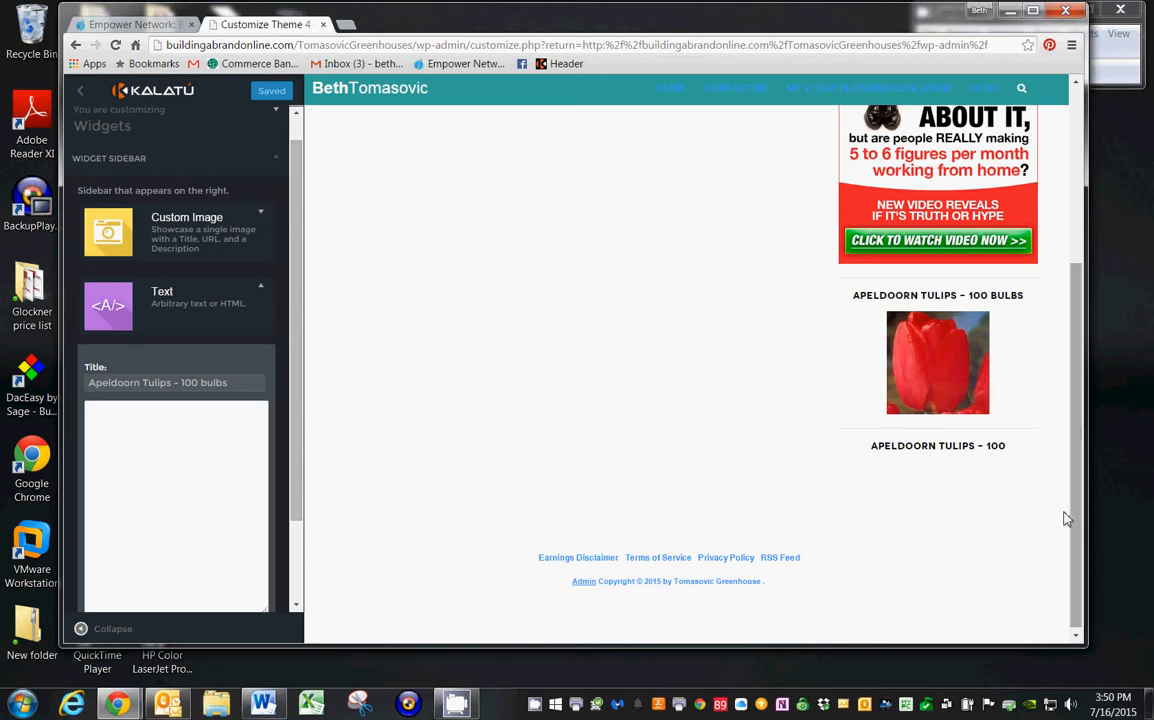
left_click_drag(1076, 510, 1078, 330)
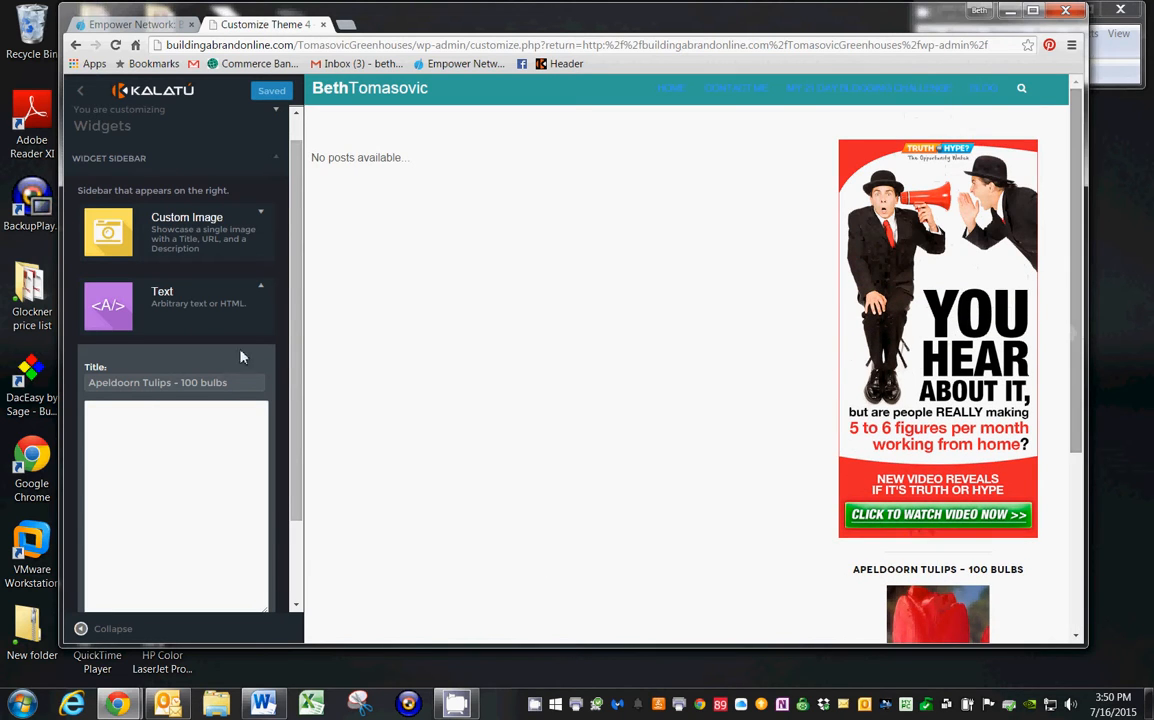
Minimize the blog window, switch to the browser window with the PayPal home page, and reduce that window's height.
left_click(1011, 14)
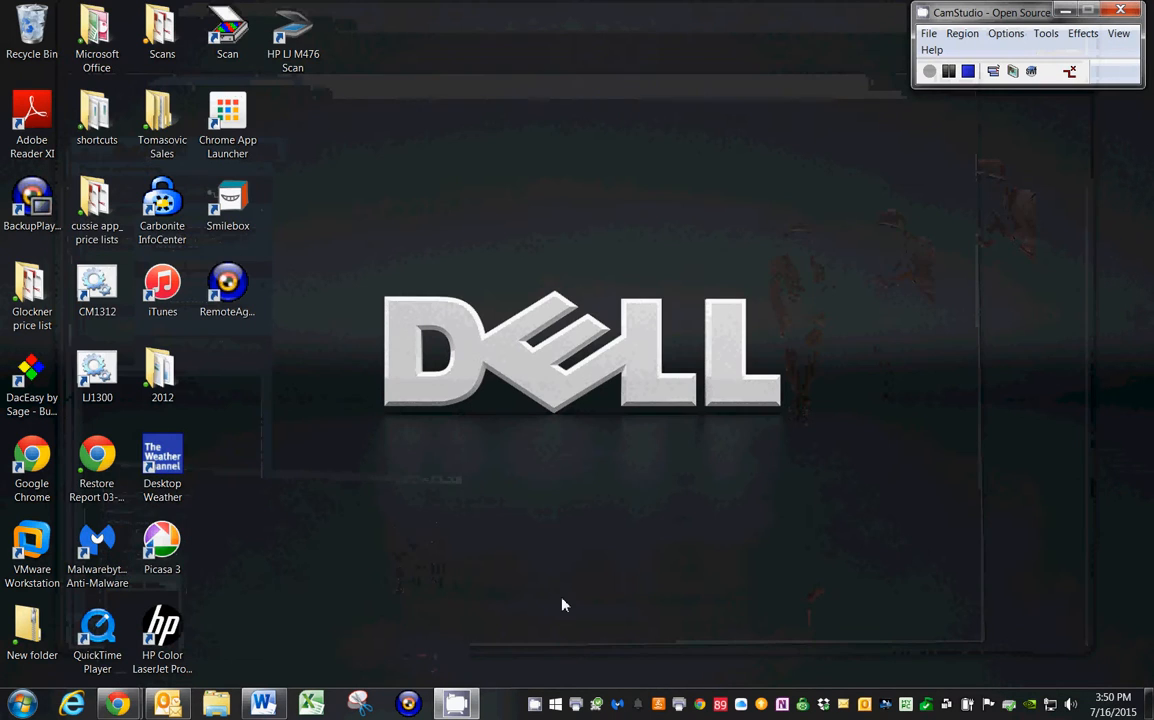
mouse_move(118, 703)
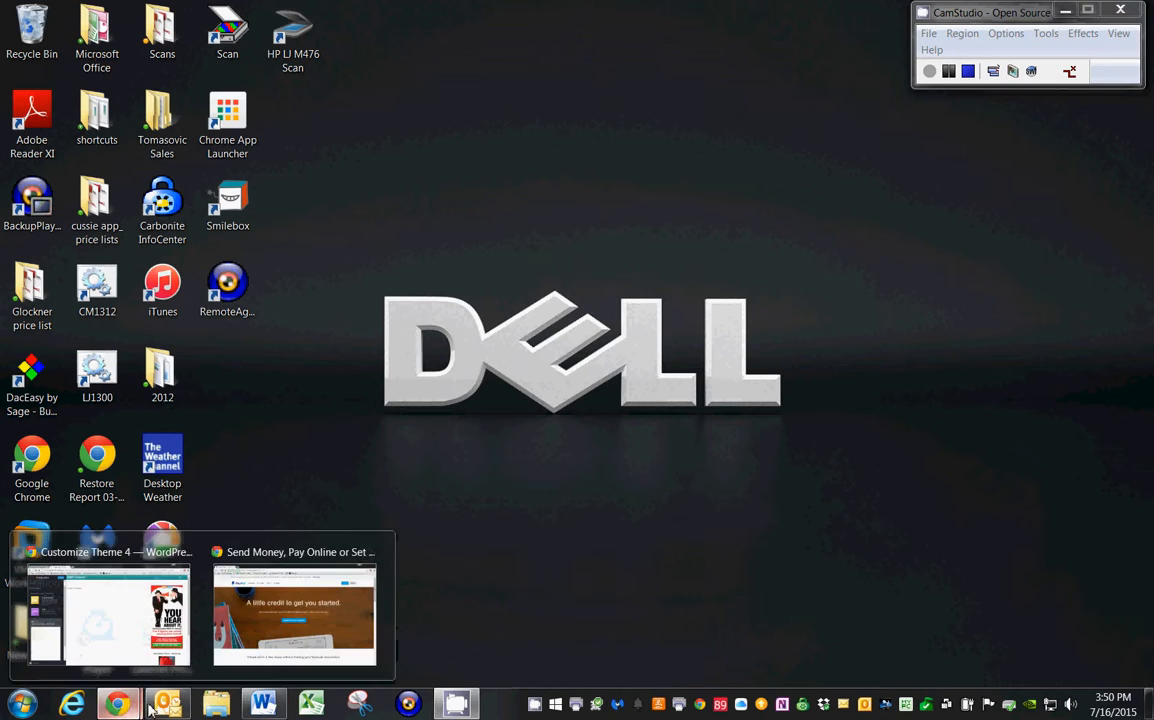
left_click(276, 640)
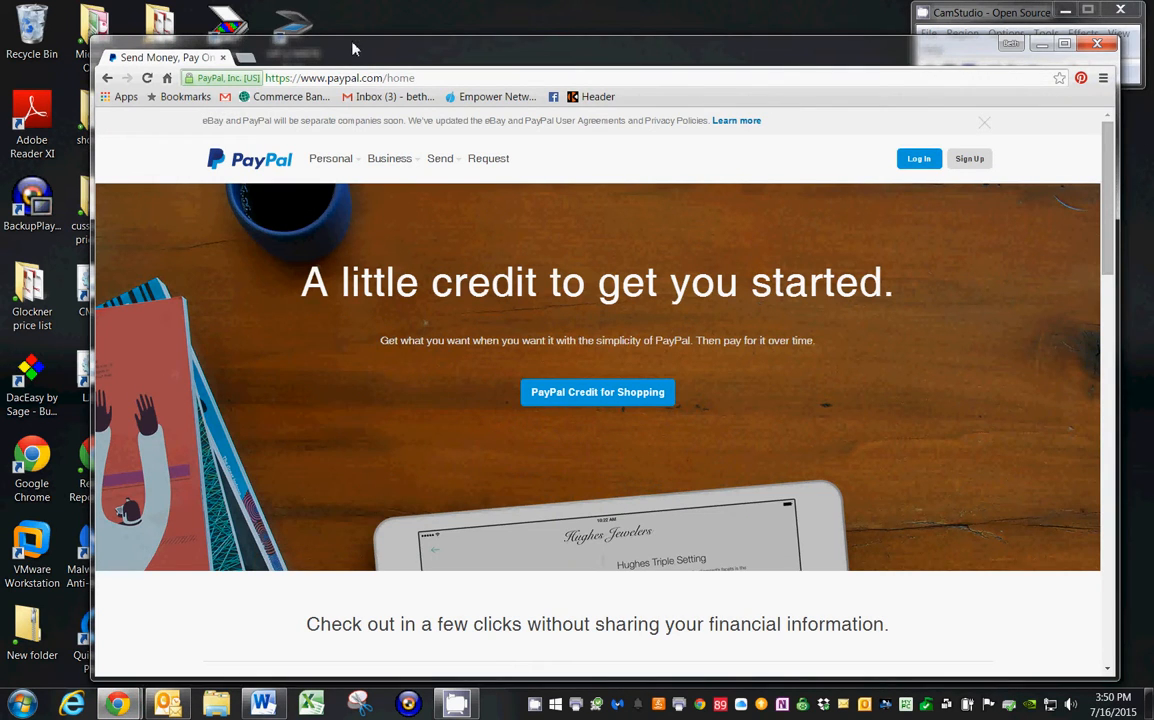
left_click_drag(352, 55, 310, 30)
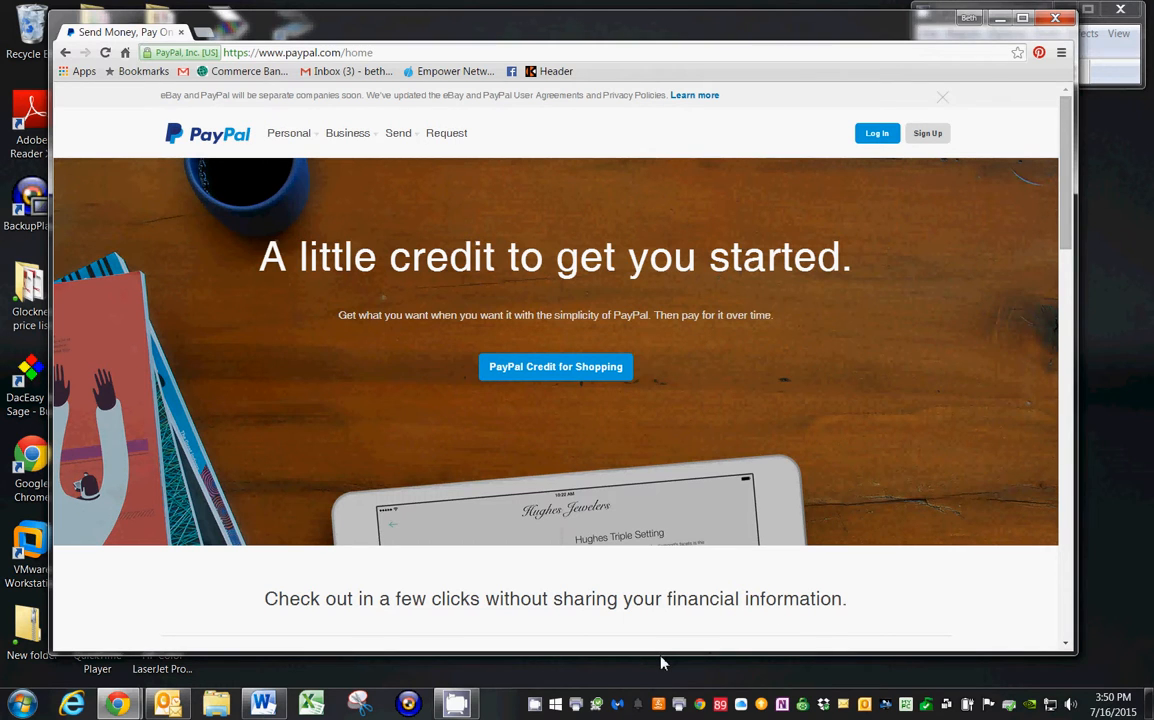
left_click_drag(660, 662, 646, 423)
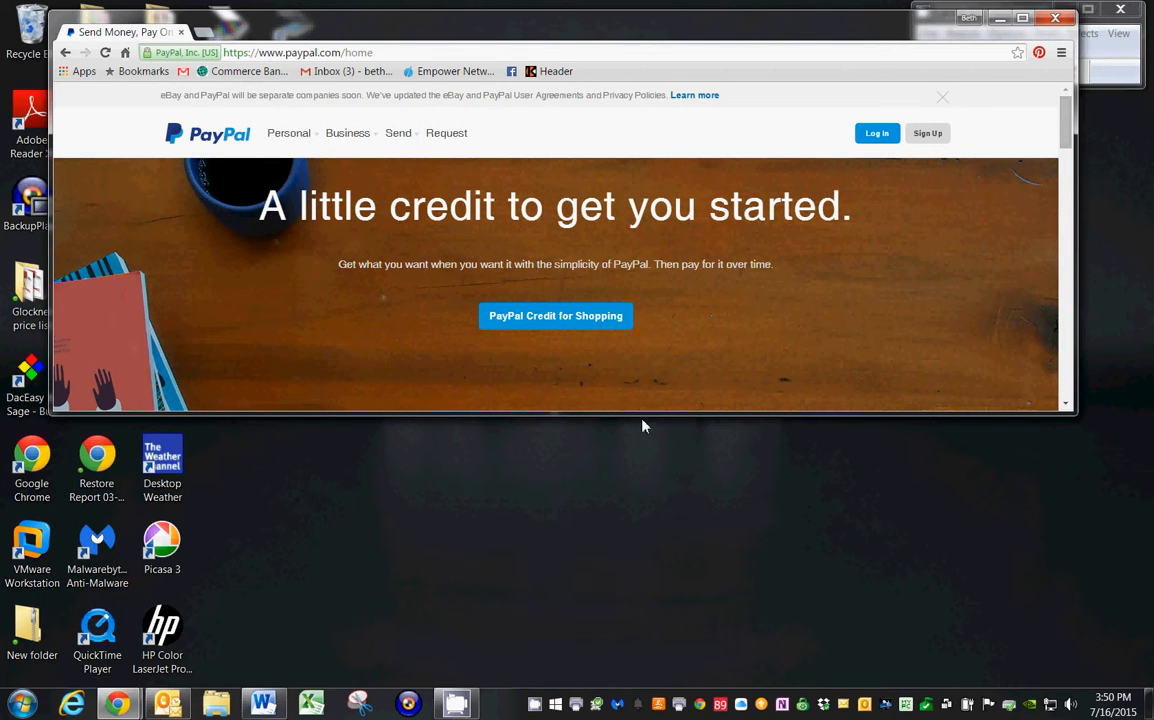
Log in to the PayPal account by entering the account password with the prefilled e-mail.
left_click(878, 136)
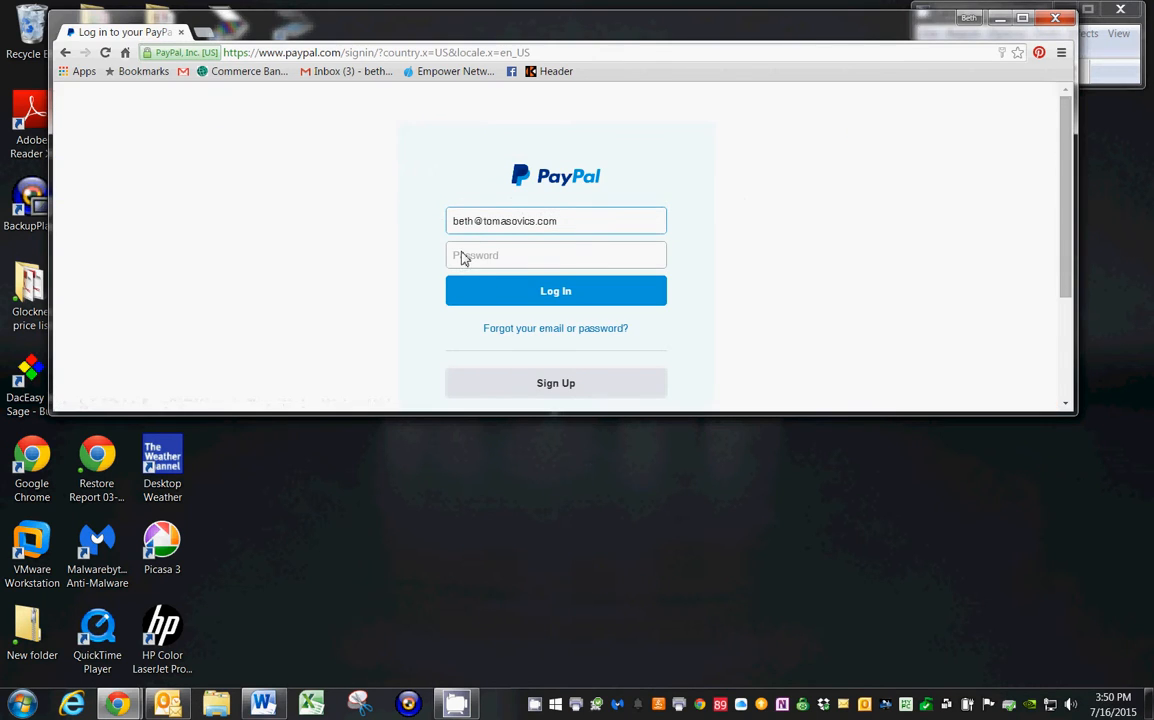
left_click(464, 259)
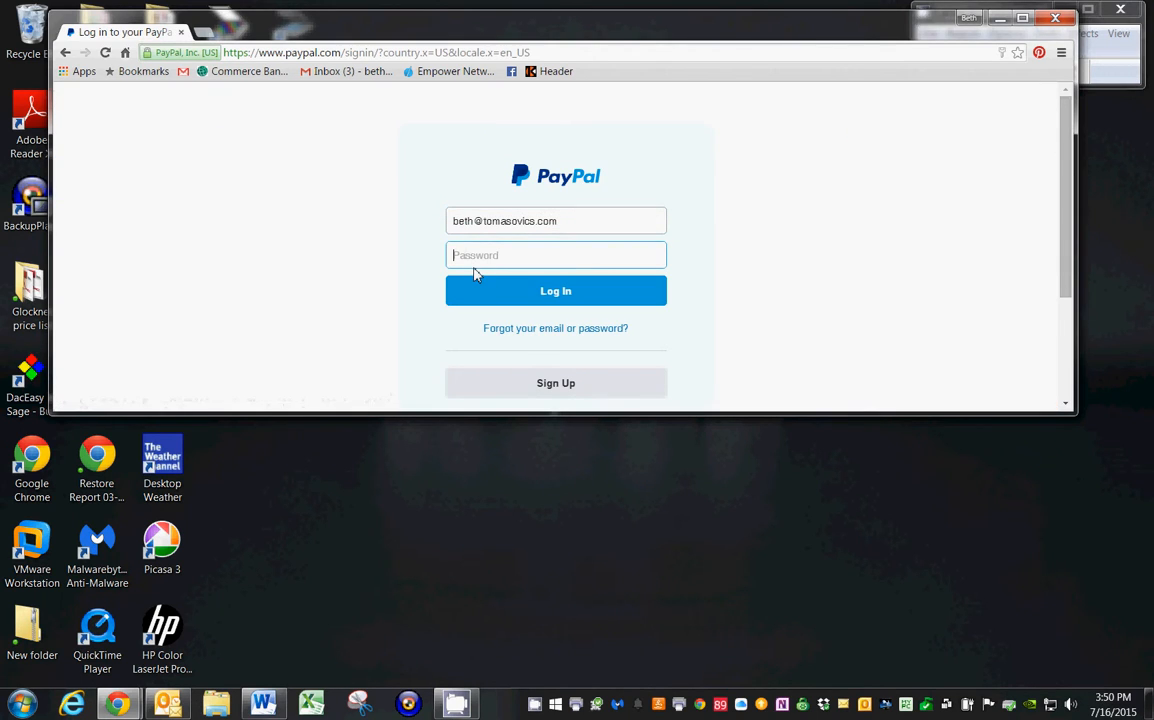
type("•")
left_click(473, 277)
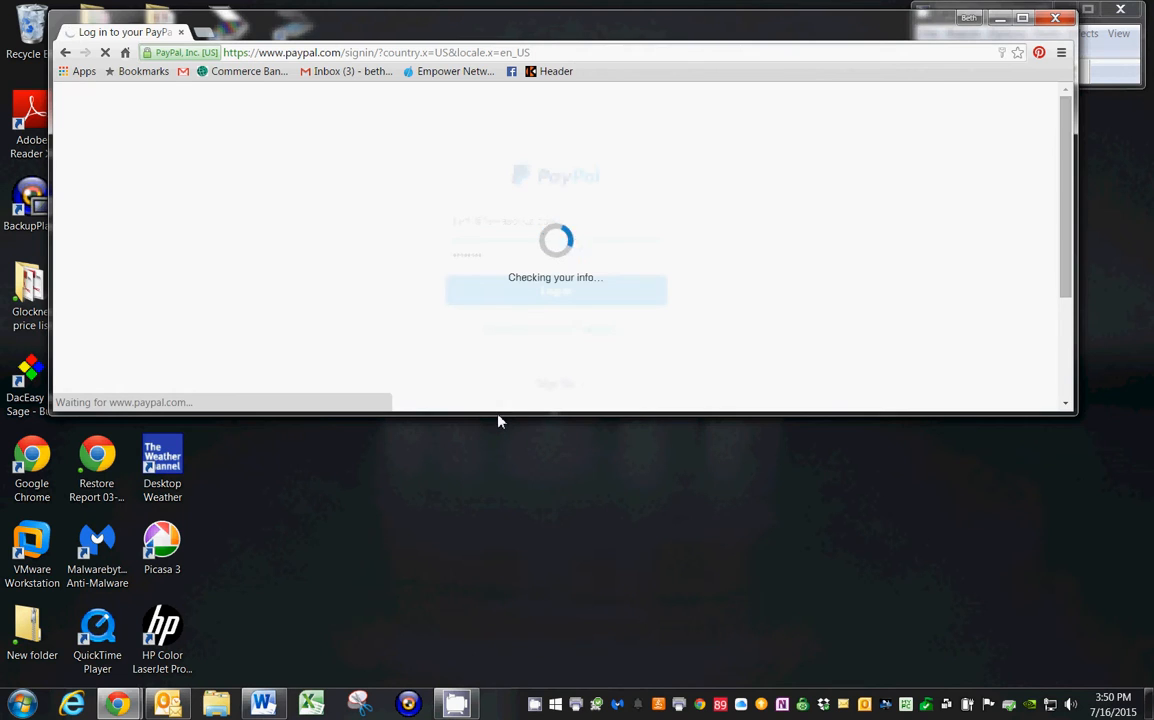
Open the seller preferences from the account summary and start a new button from the saved PayPal buttons page.
left_click_drag(502, 420, 489, 459)
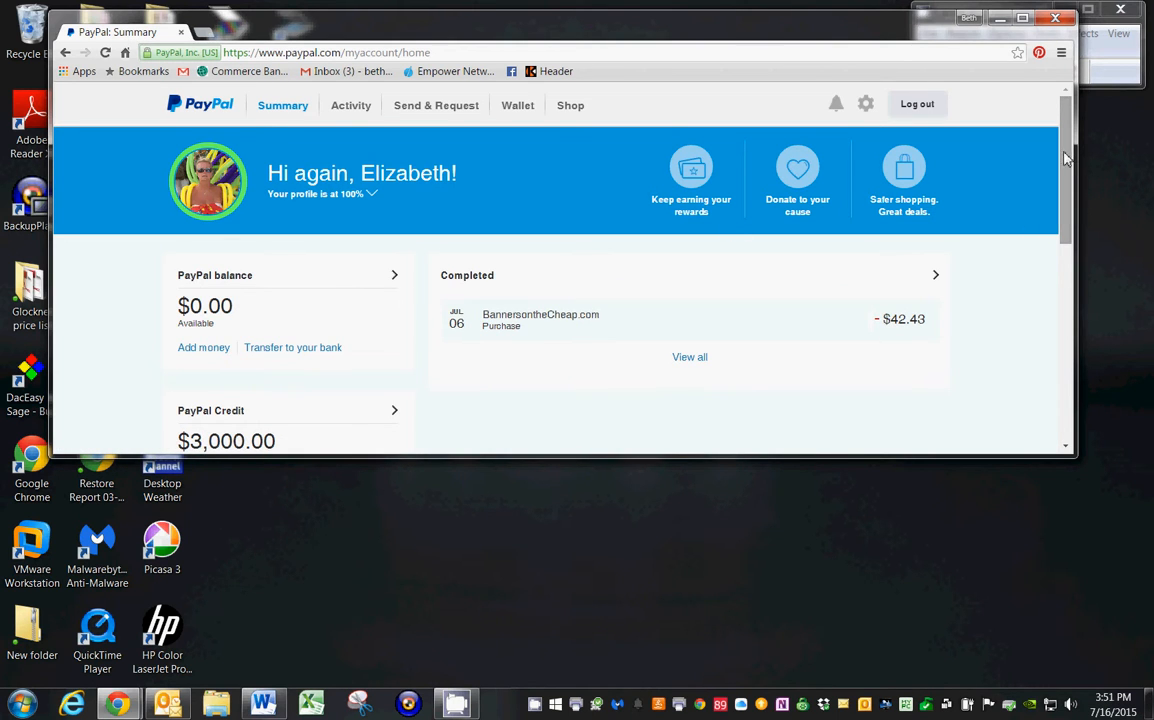
left_click_drag(1072, 160, 1074, 399)
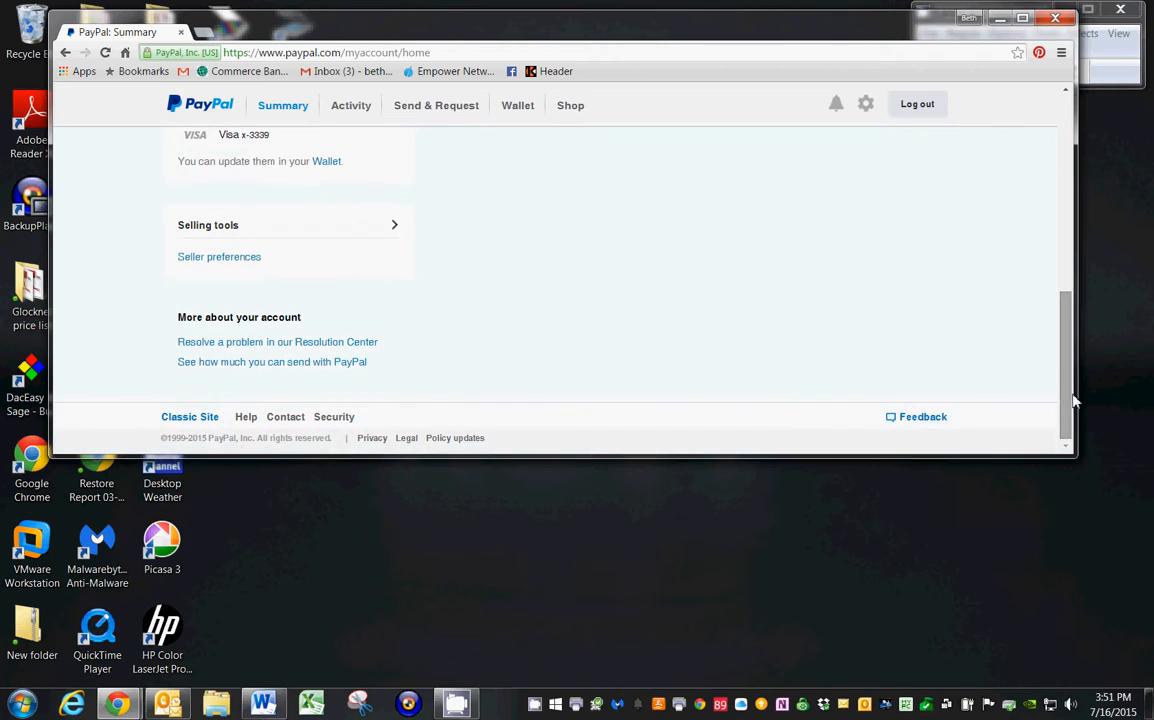
left_click_drag(555, 458, 613, 480)
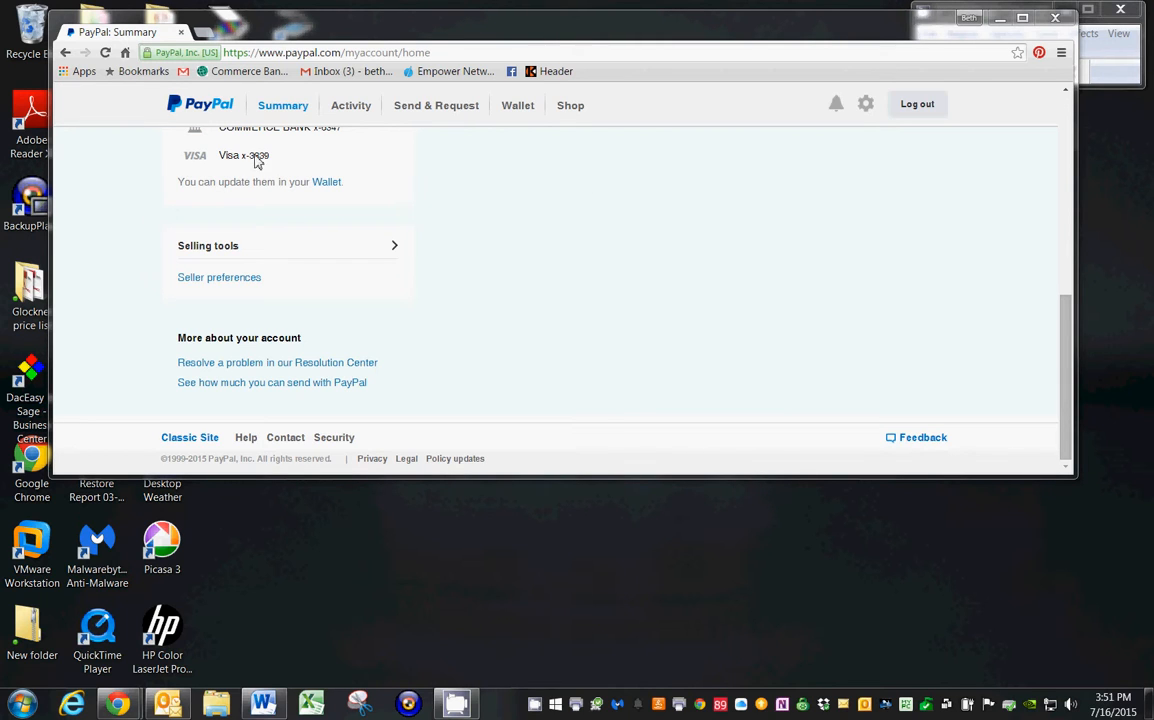
left_click(196, 281)
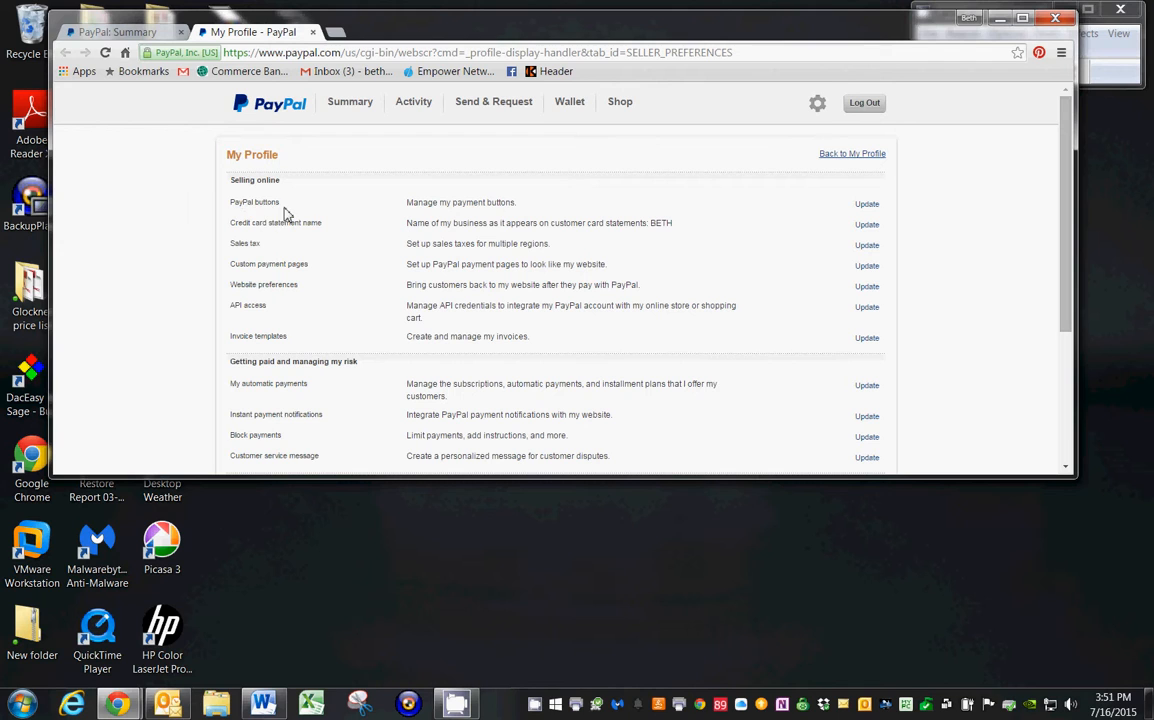
left_click(868, 206)
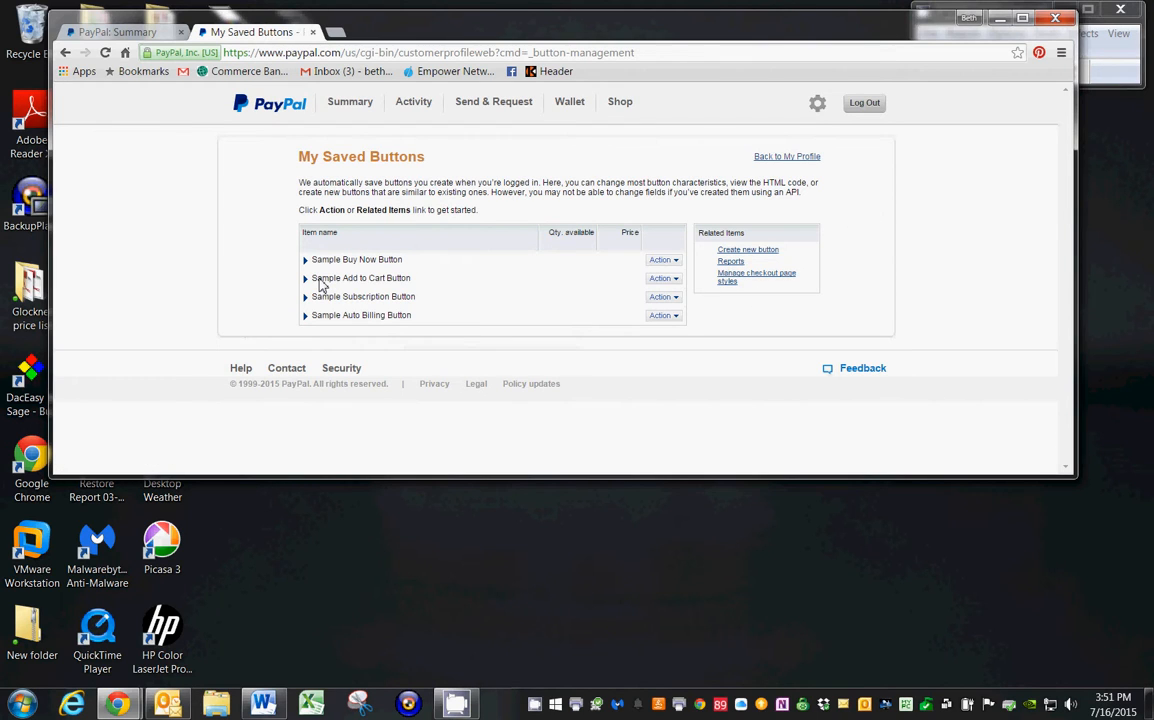
left_click(735, 254)
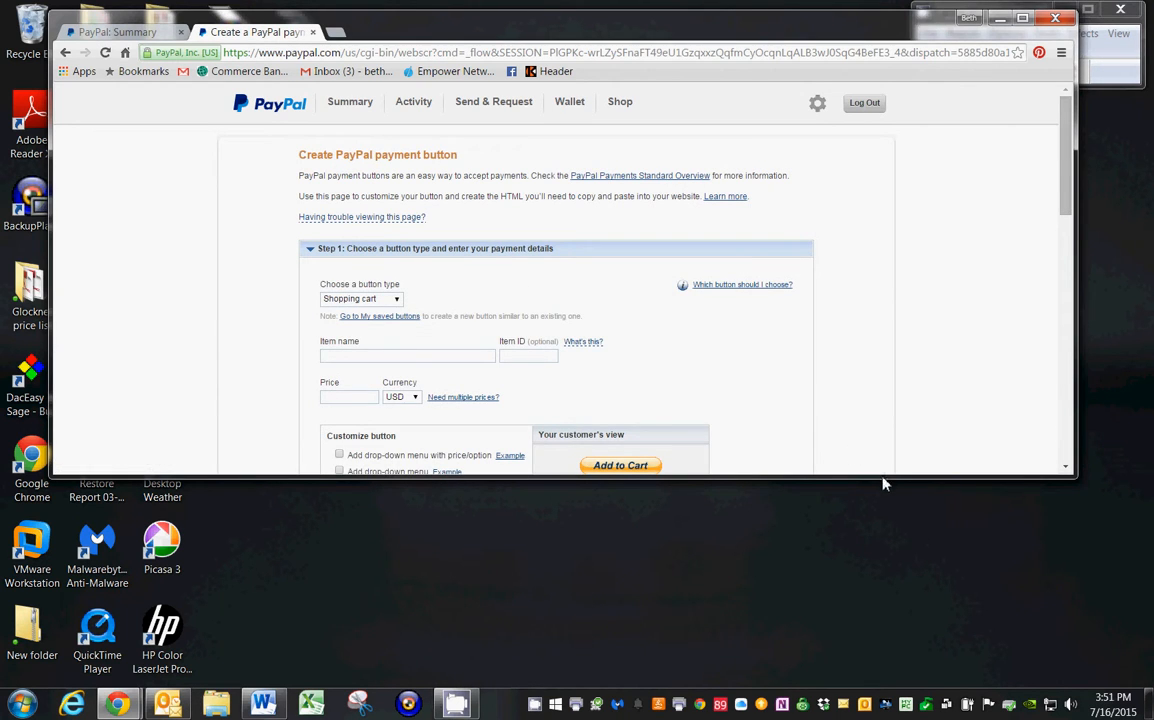
Name the shopping cart button's item "Apeldoorn Tulips - 100 bulbs" and set its price to 60.00 USD.
left_click_drag(883, 478, 917, 675)
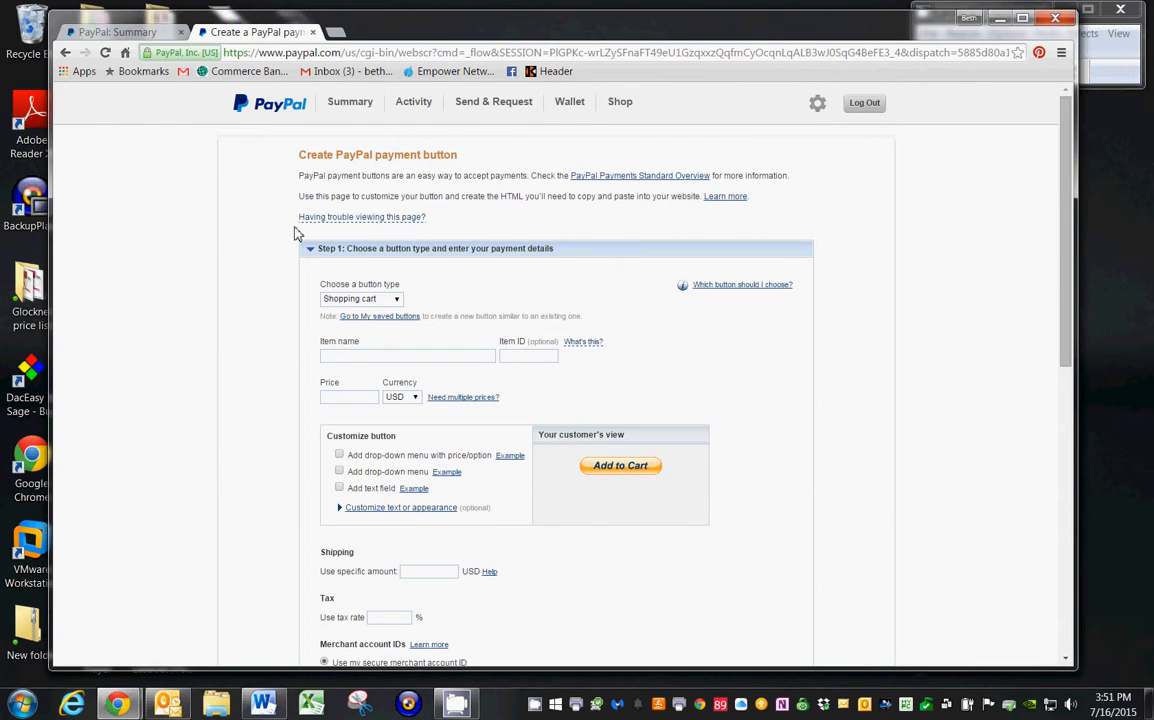
left_click(331, 358)
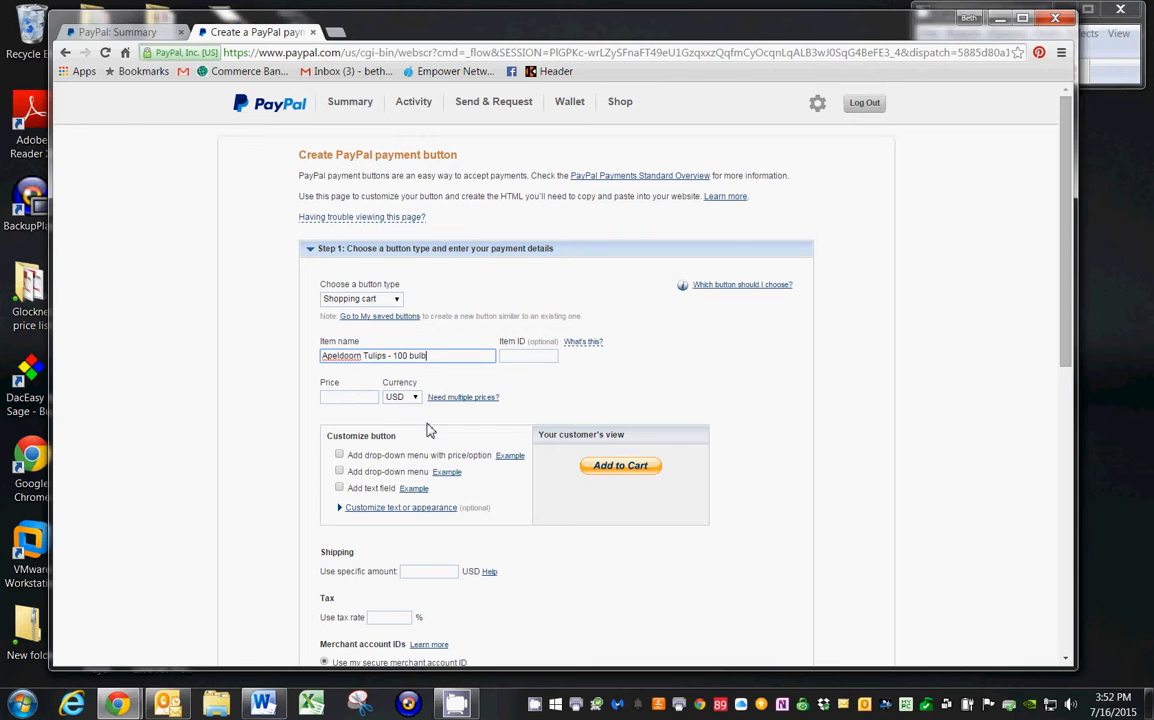
left_click(366, 401)
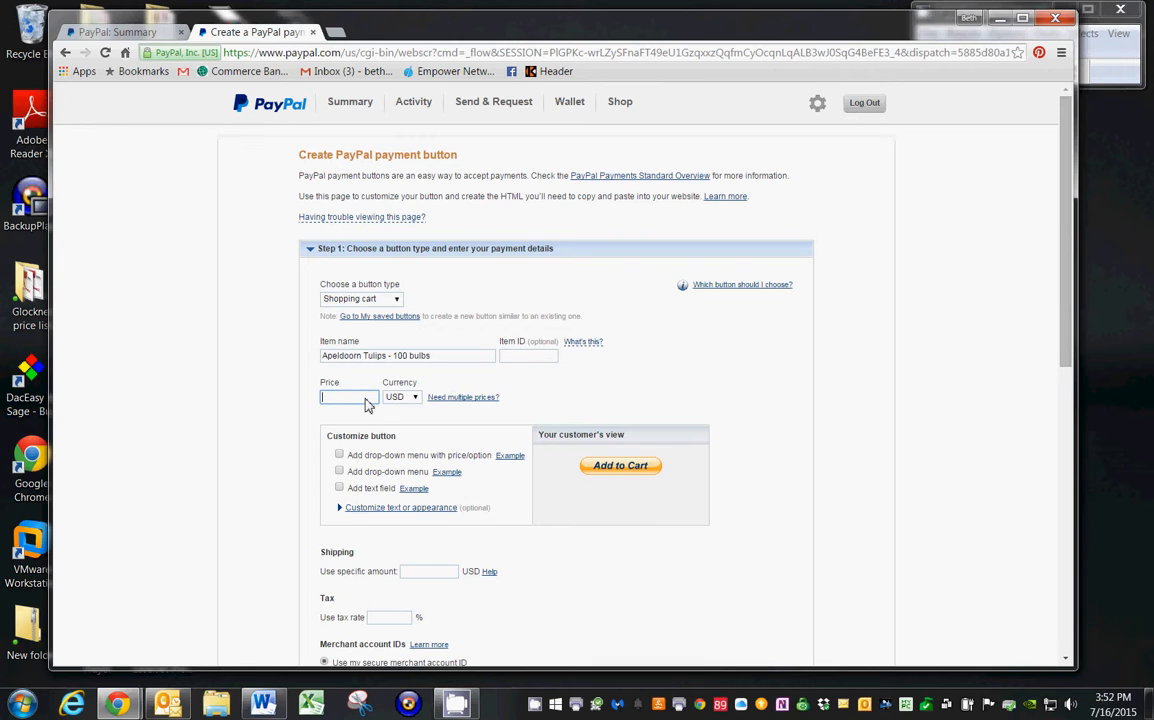
type("60.00")
scroll(477, 530, "down", 2)
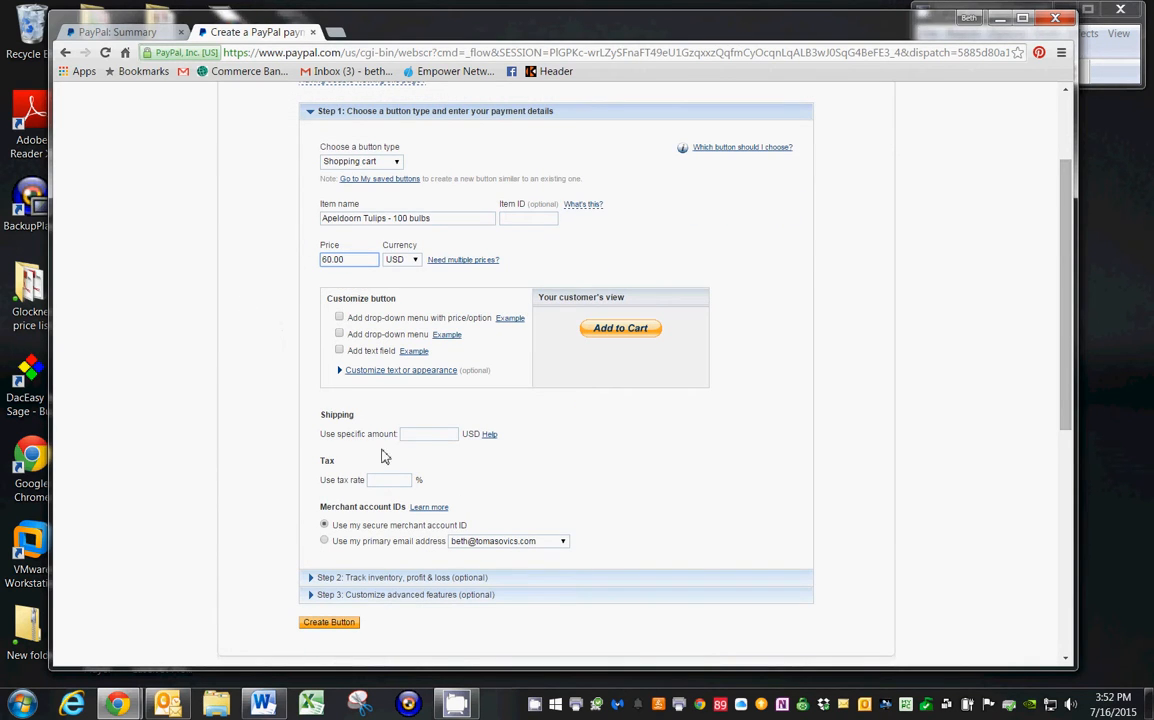
Set the button's shipping amount to 7.00 USD and its tax rate to 8.425 %.
left_click(438, 434)
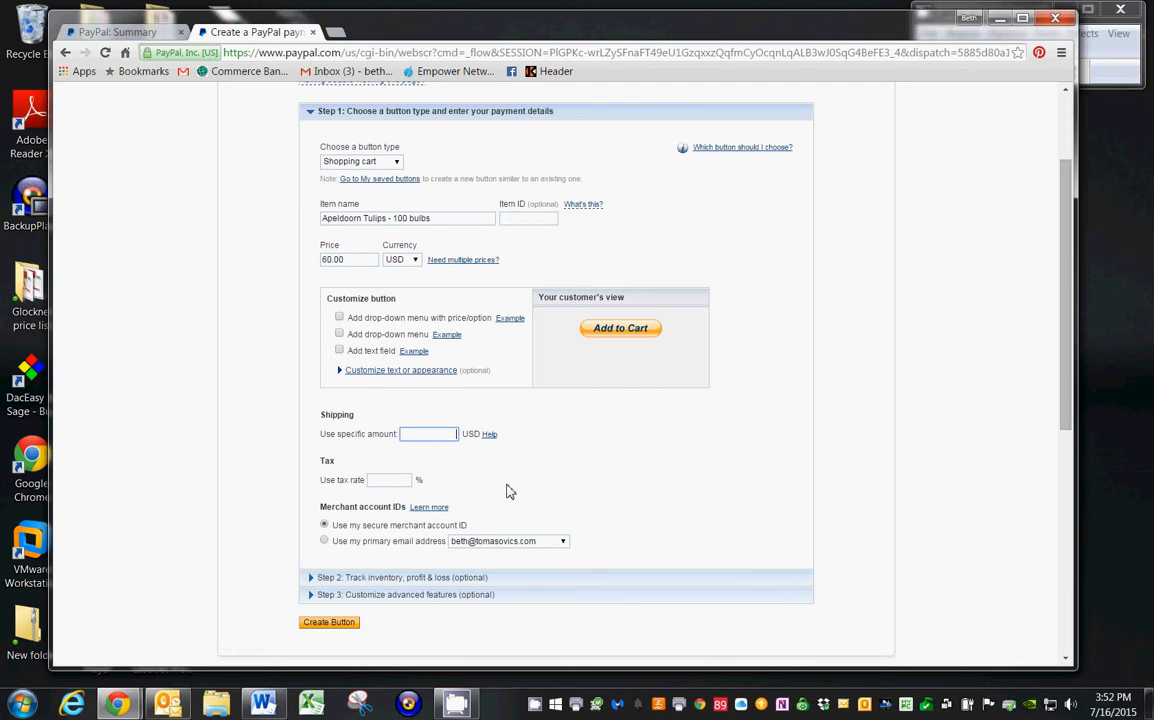
type("7")
left_click(411, 450)
left_click(382, 481)
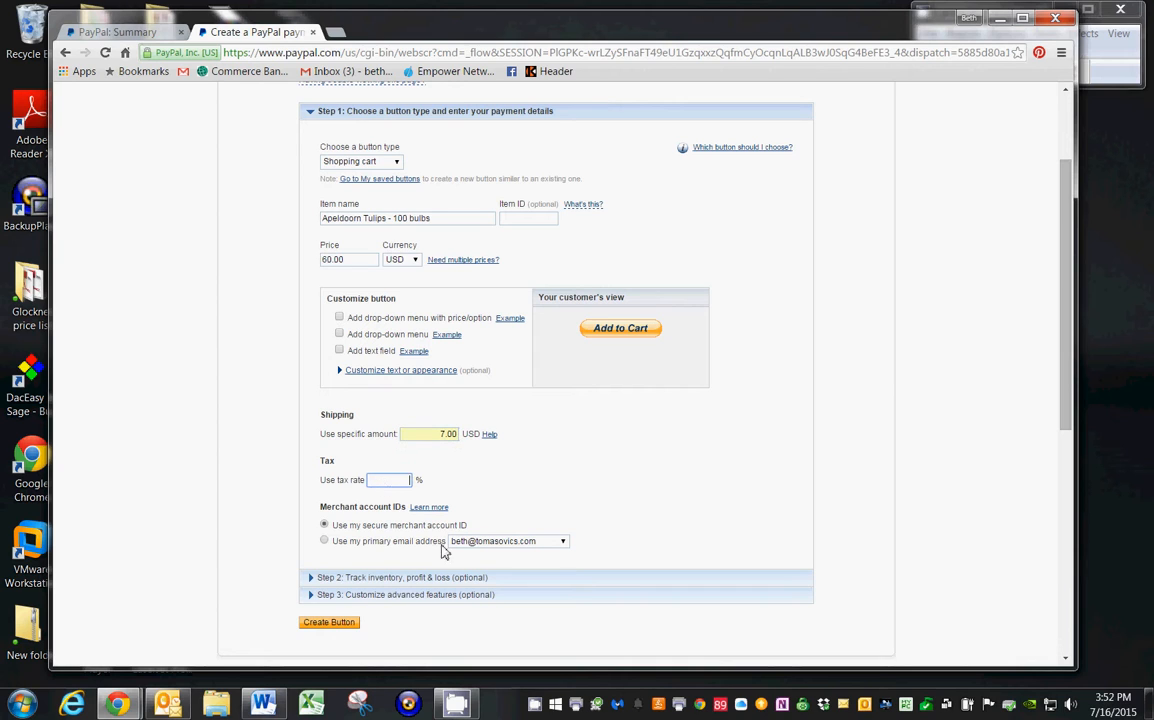
type("8")
left_click(380, 495)
Create the payment button and select all of its generated website HTML code.
scroll(455, 493, "down", 2)
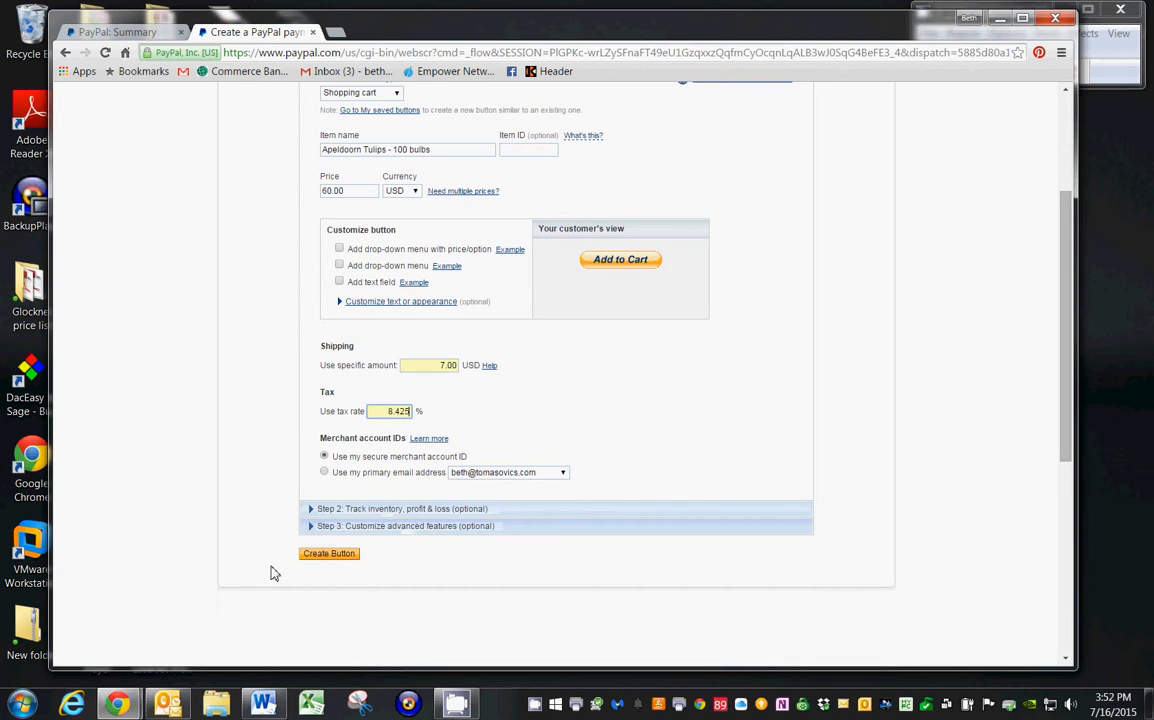
left_click(328, 556)
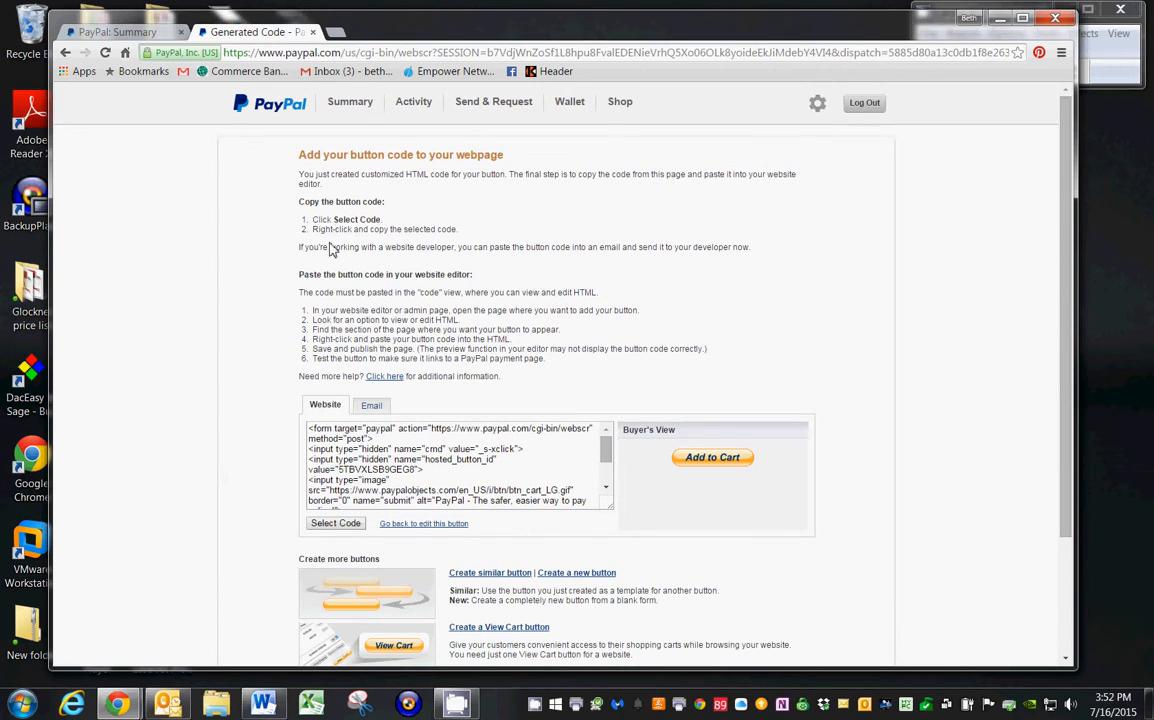
scroll(245, 466, "down", 1)
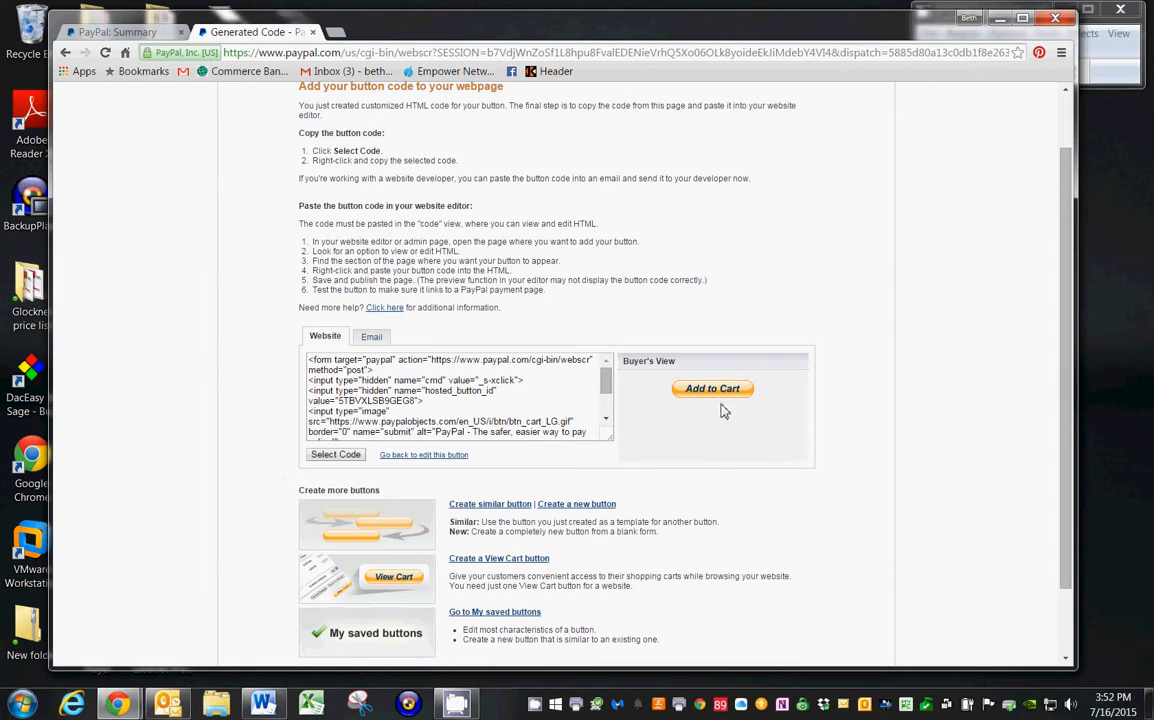
left_click(328, 458)
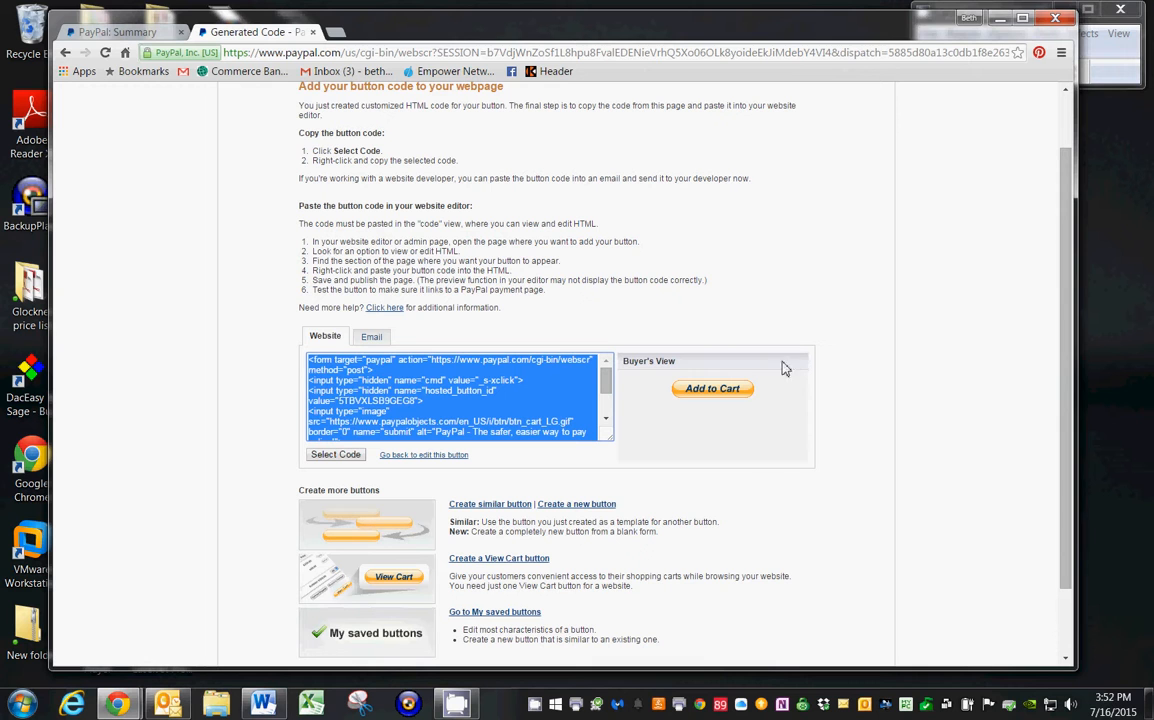
Return to the Kalatu theme customizer and paste the PayPal button code into the content of the "Apeldoorn Tulips - 100 bulbs" text widget.
left_click(1000, 19)
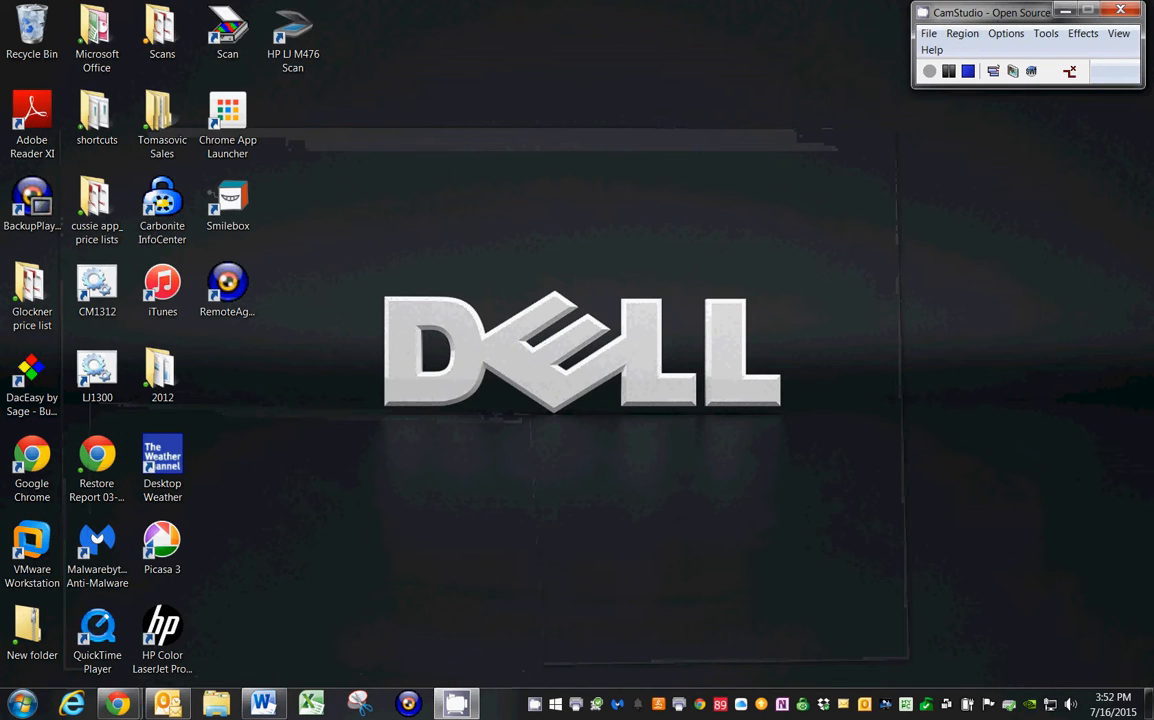
mouse_move(117, 705)
left_click(105, 650)
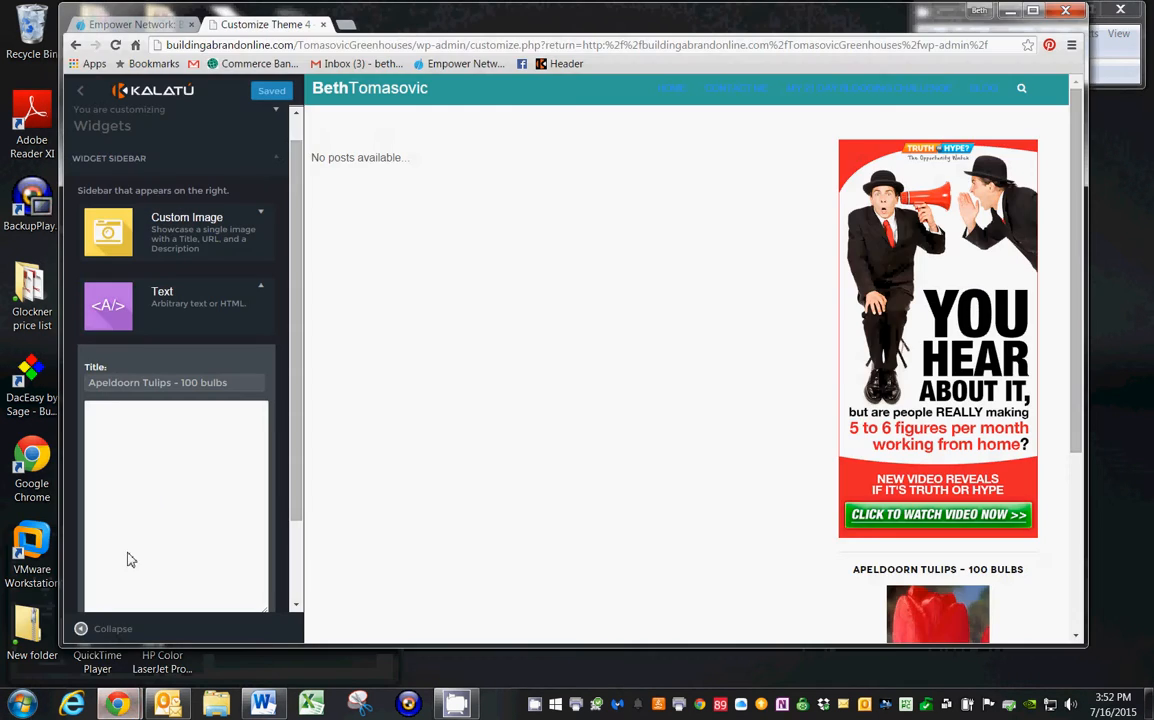
left_click(111, 412)
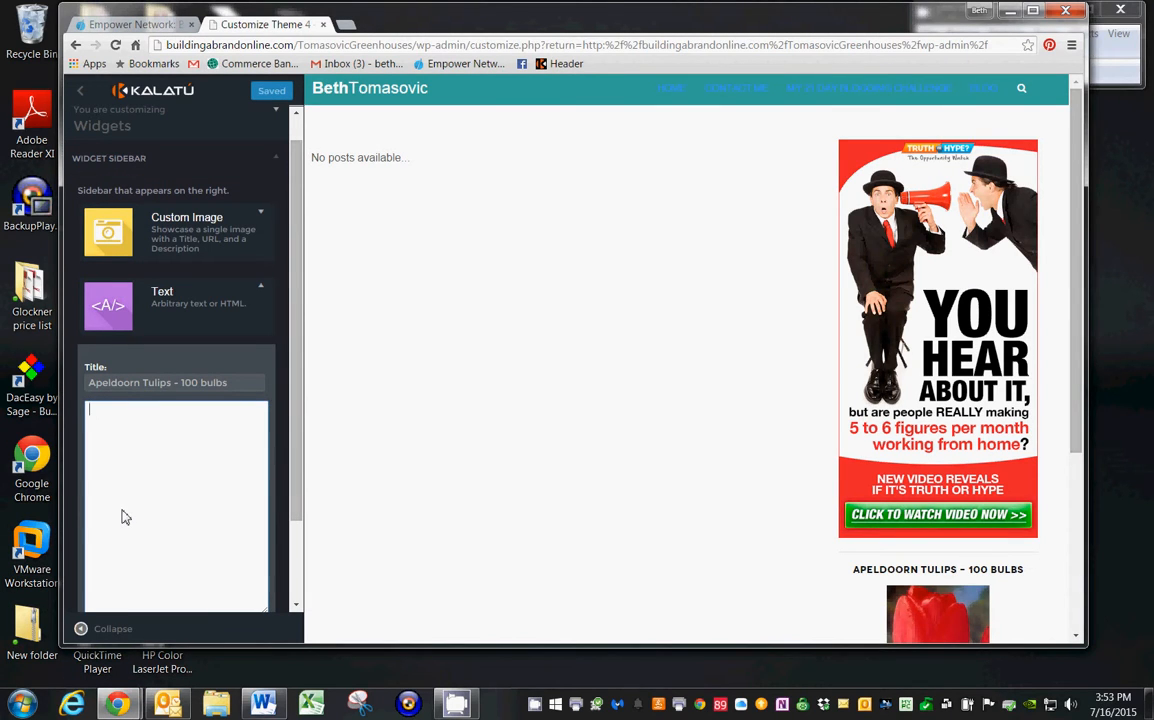
type("<form action=\"https://www.paypal.com/cgi-bin/webscr\" method=\"post\" target=\"_top\"> <input type=\"hidden\" name=\"cmd\" value=\"_s-xclick\"> <input type=\"hidden\" name=\"hosted_button_id\" value=\"5TBVXLSB9GEG8\"> <input type=\"image\" src=\"https://www.paypalobjects.com/en_US/i/btn/btn_cart_LG.gif\" border=\"0\" name=\"submit\" alt=\"PayPal - The safer, easier way to pay online!\"> <img alt=\"\" border=\"0\" src=\"https://www.paypalobjects.com/en_US/i/scr/pixel.gif\" width=\"1\" height=\"1\"> </form>")
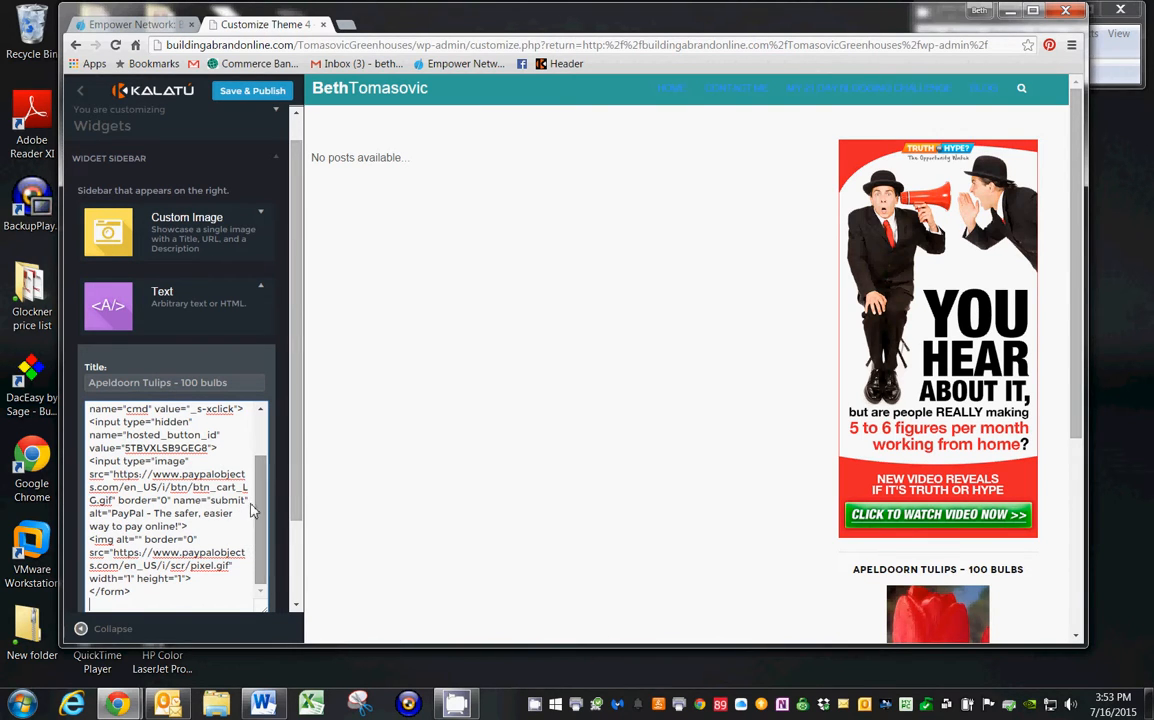
scroll(290, 438, "down", 3)
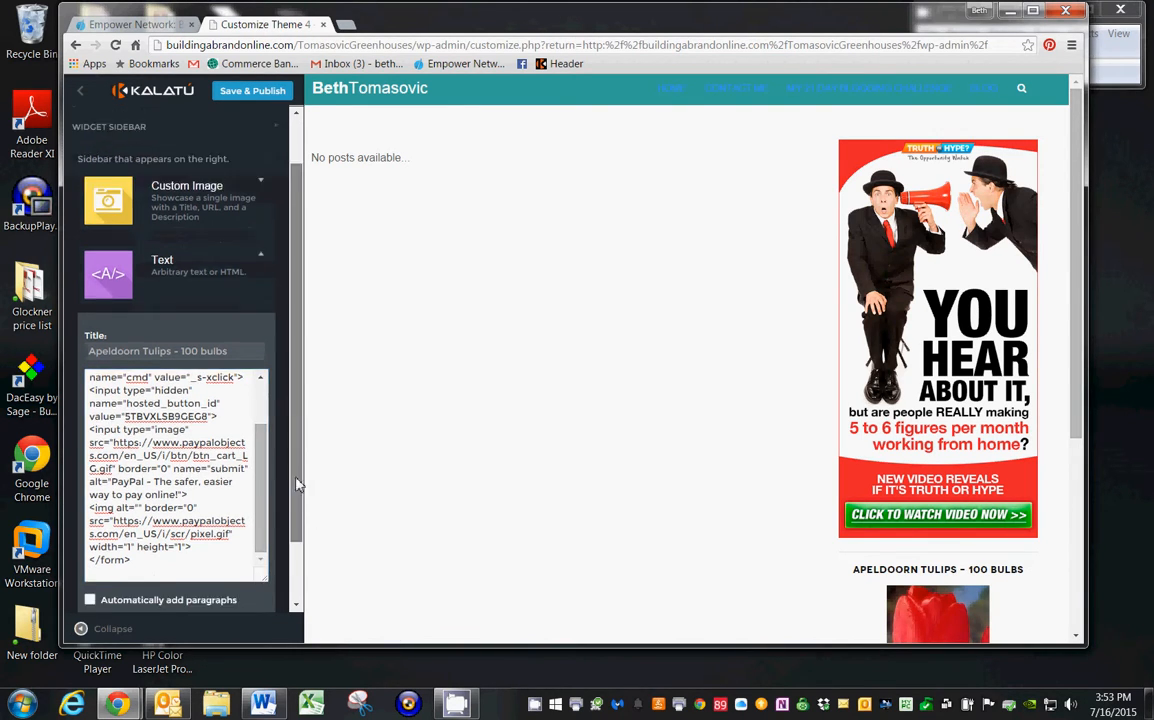
scroll(288, 432, "up", 3)
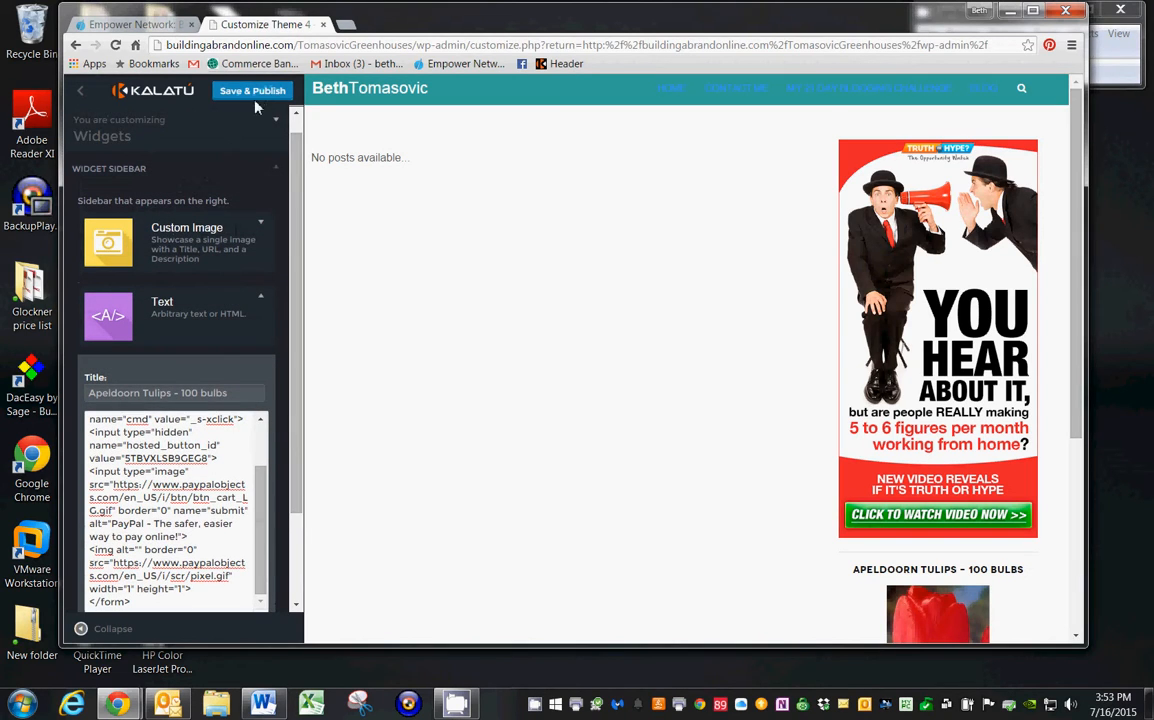
Save and publish the sidebar changes and check the Add to Cart button below the tulip image in the preview.
left_click(254, 92)
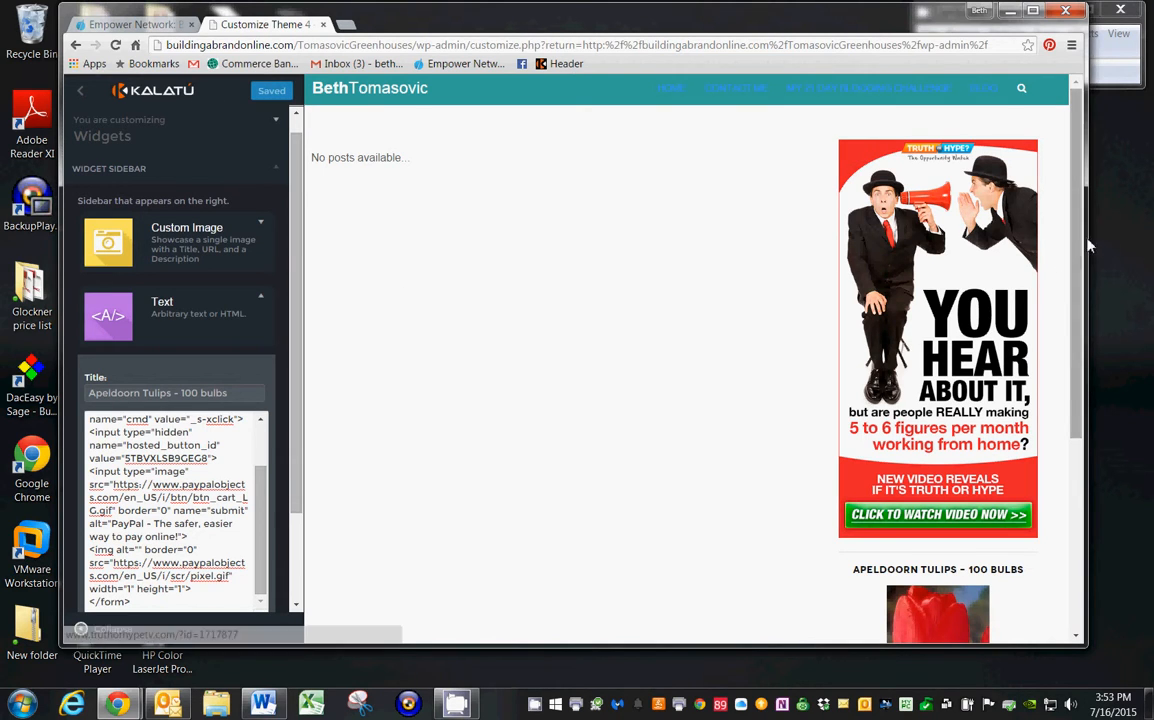
scroll(1079, 292, "down", 2)
left_click_drag(1079, 292, 1065, 378)
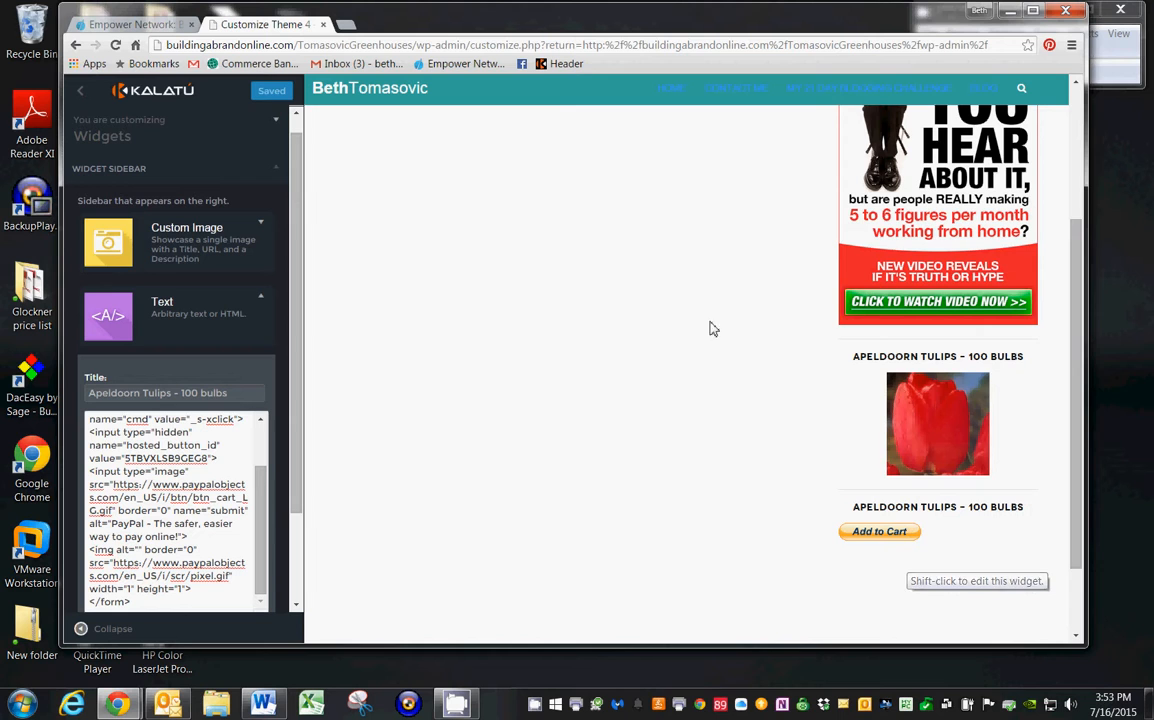
left_click_drag(1076, 383, 1070, 255)
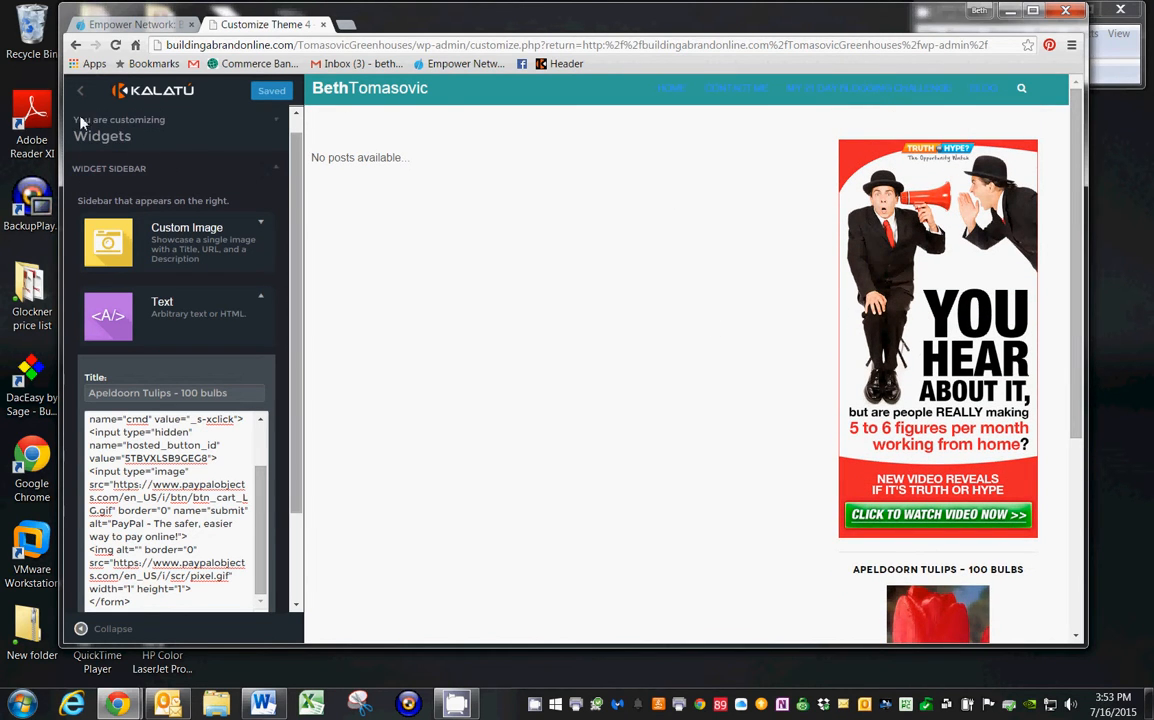
Leave the customizer and open the live Tomasovic Greenhouse site to inspect the tulip image and cart button in its sidebar.
left_click(74, 86)
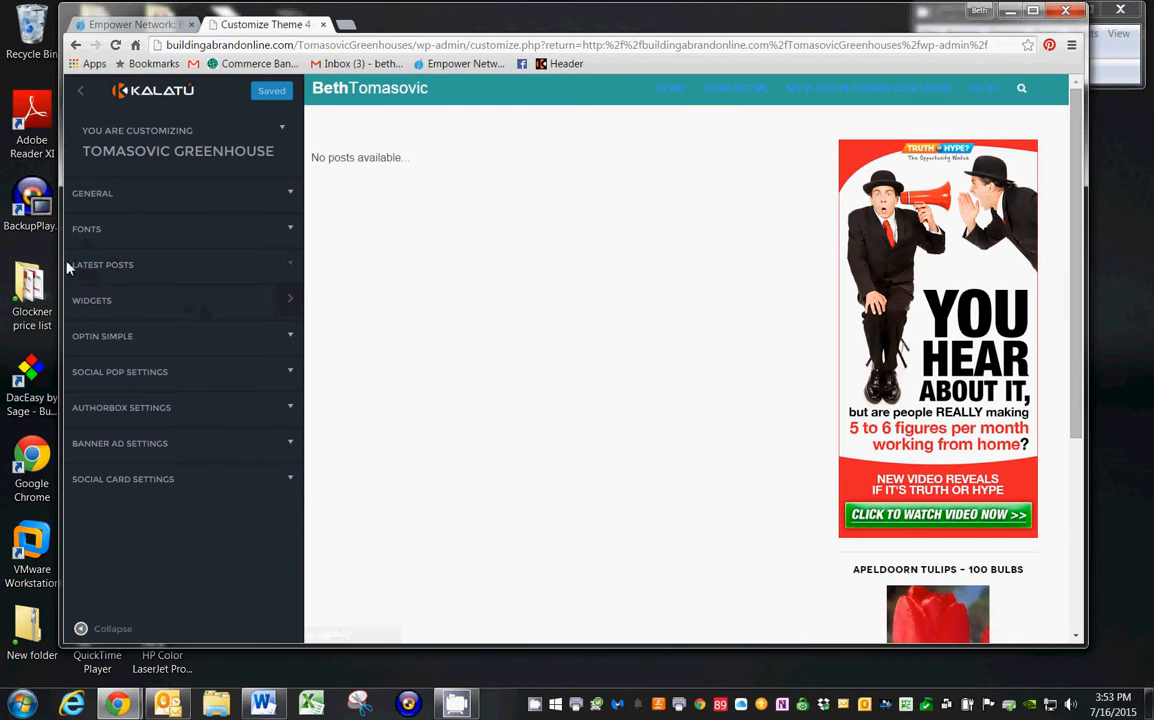
left_click(81, 95)
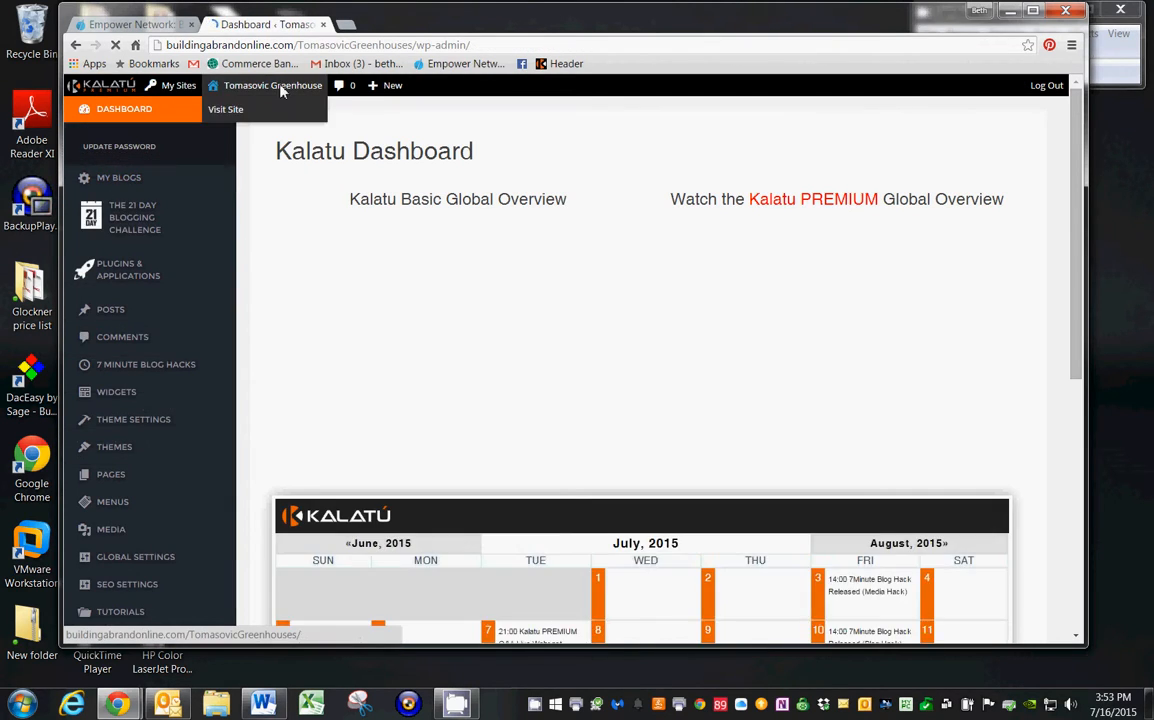
left_click(276, 87)
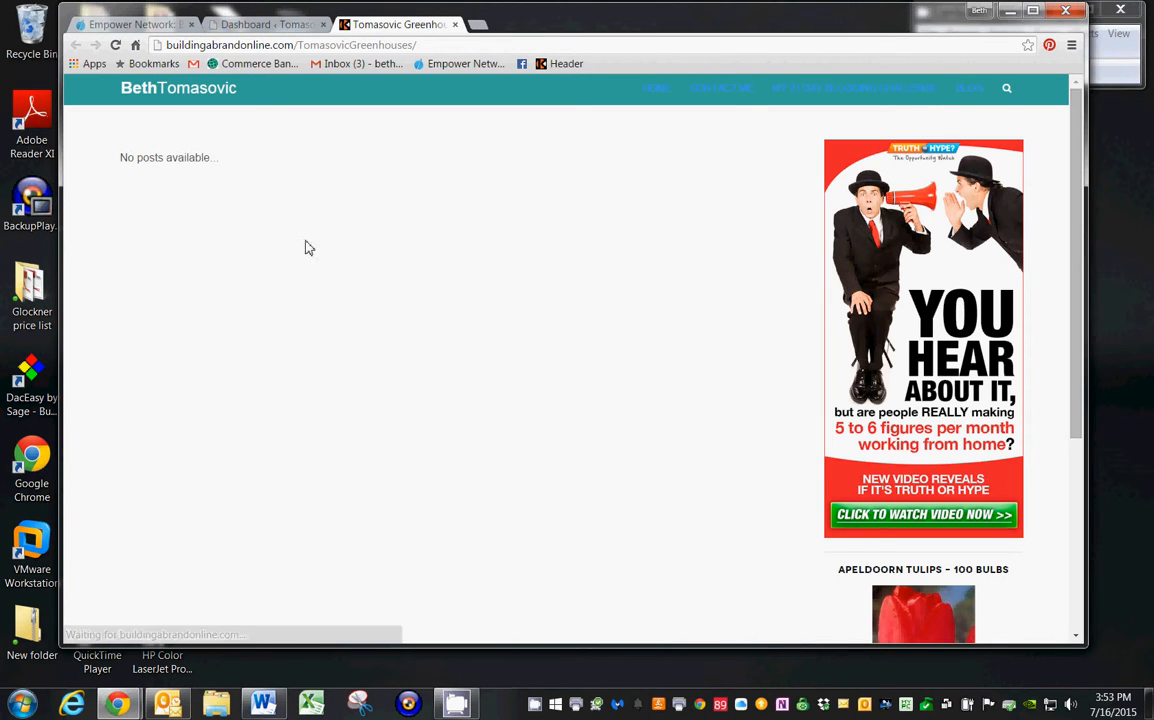
left_click_drag(1077, 180, 982, 188)
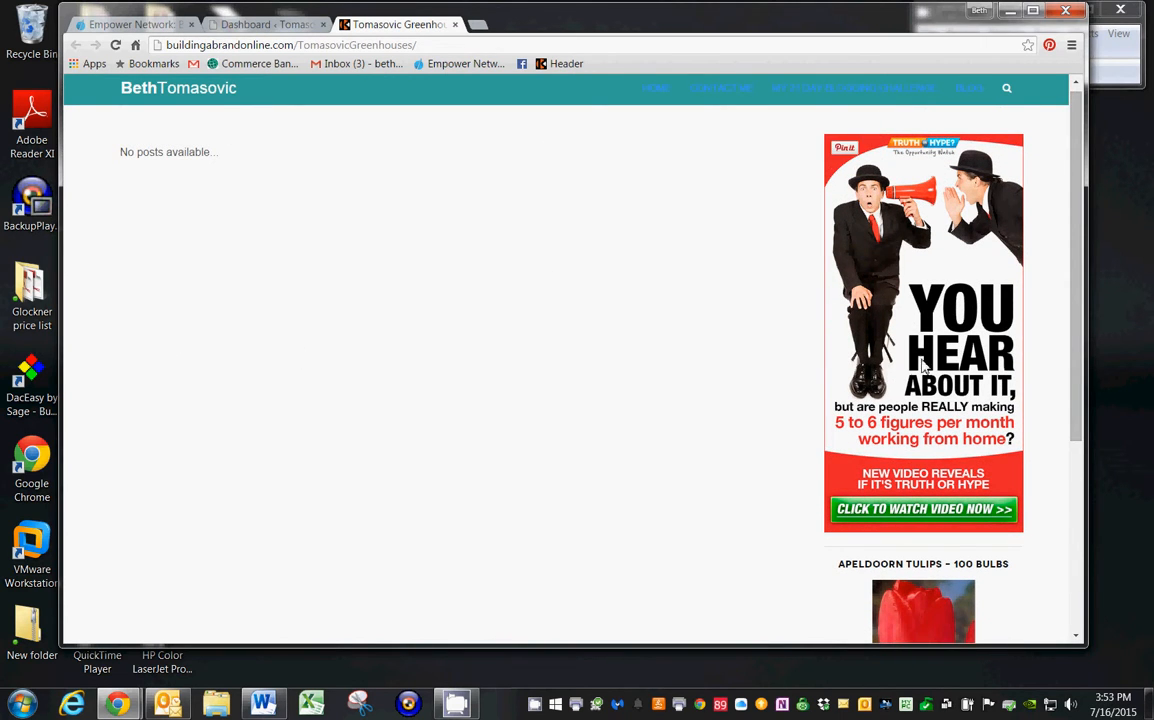
left_click_drag(1076, 252, 1059, 412)
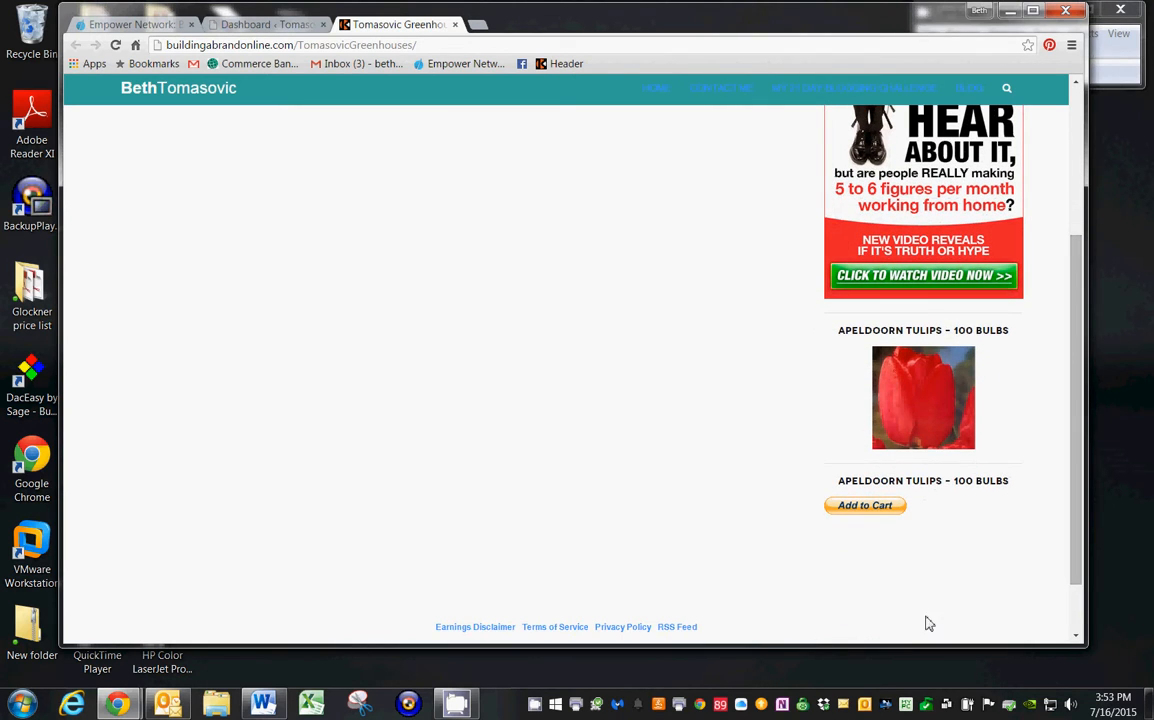
Add the Apeldoorn tulips to the PayPal cart from the blog and remove the Angelique and Fabulous New Fall Bulb items.
left_click(862, 506)
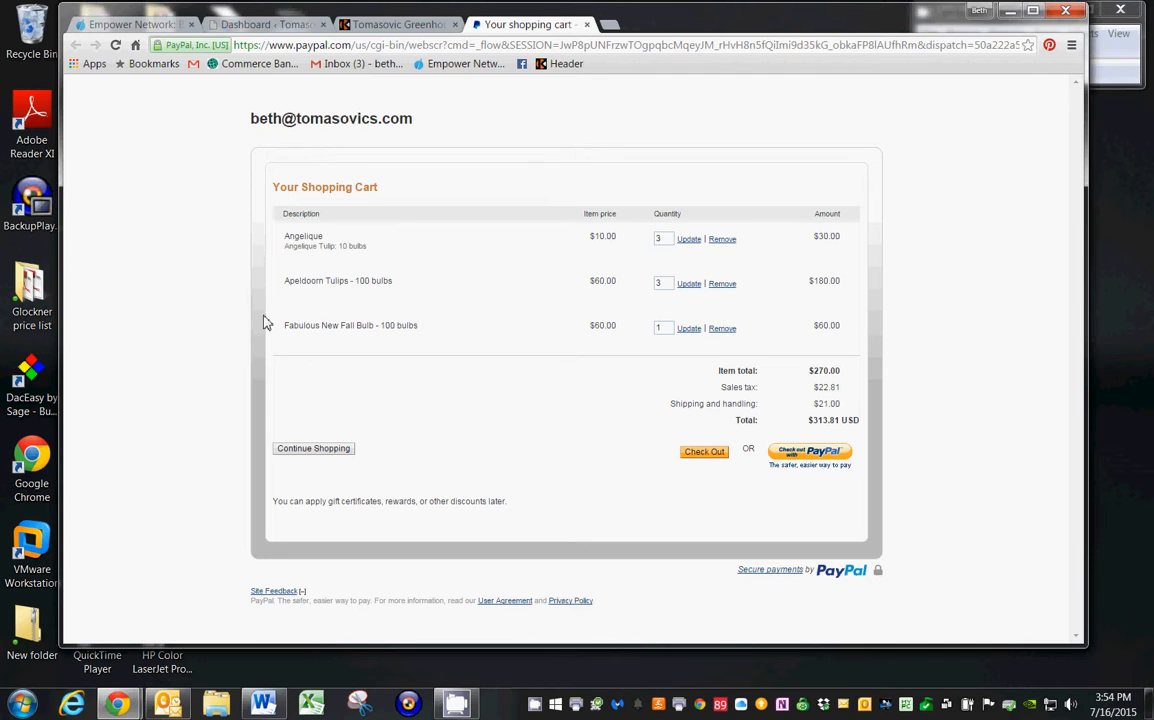
left_click(722, 240)
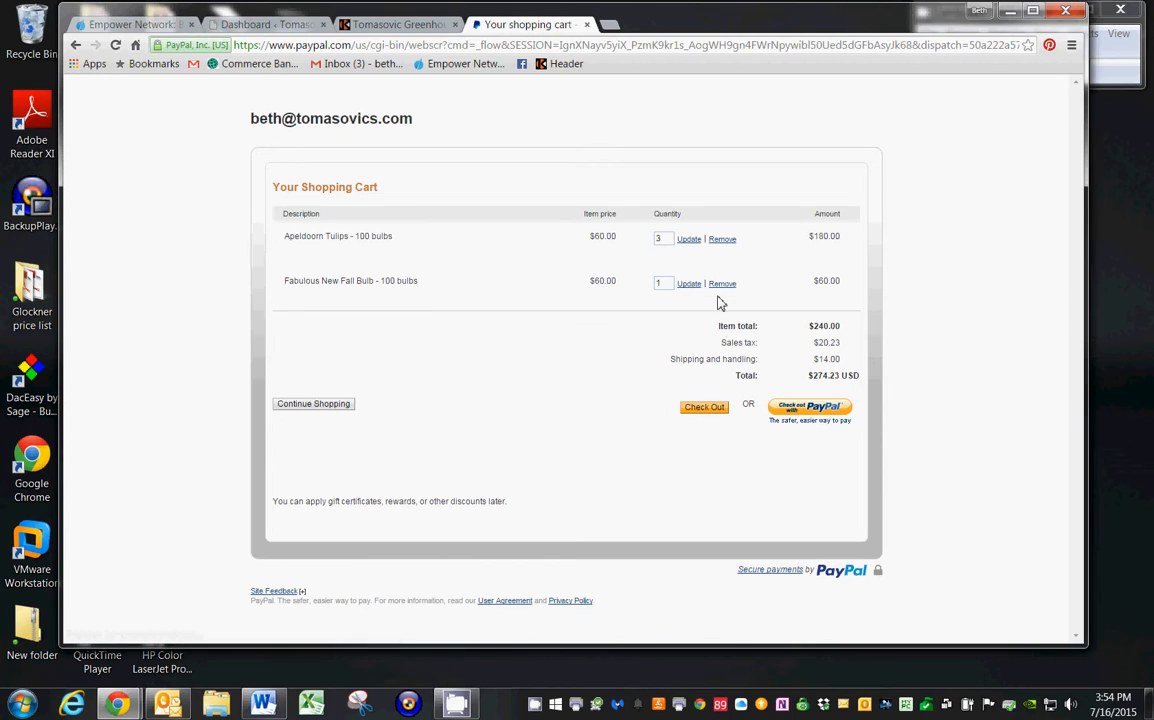
left_click(721, 285)
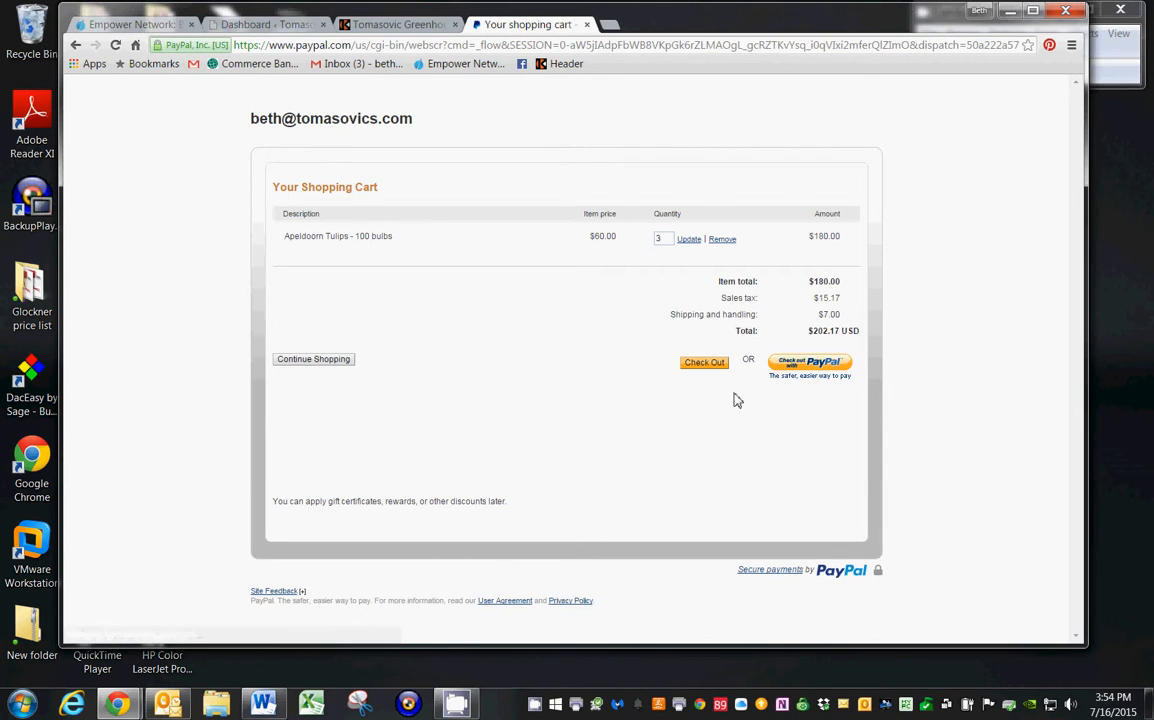
Update the Apeldoorn Tulips quantity in the cart to 1 and proceed to the checkout page.
double_click(659, 241)
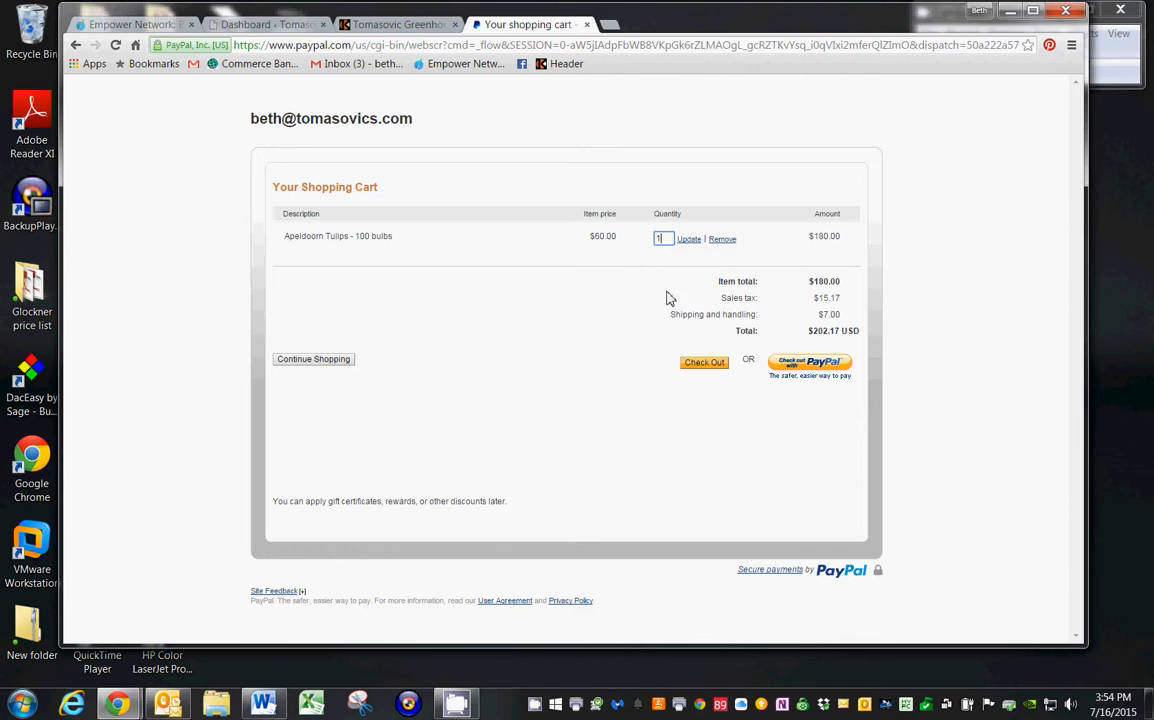
left_click(687, 239)
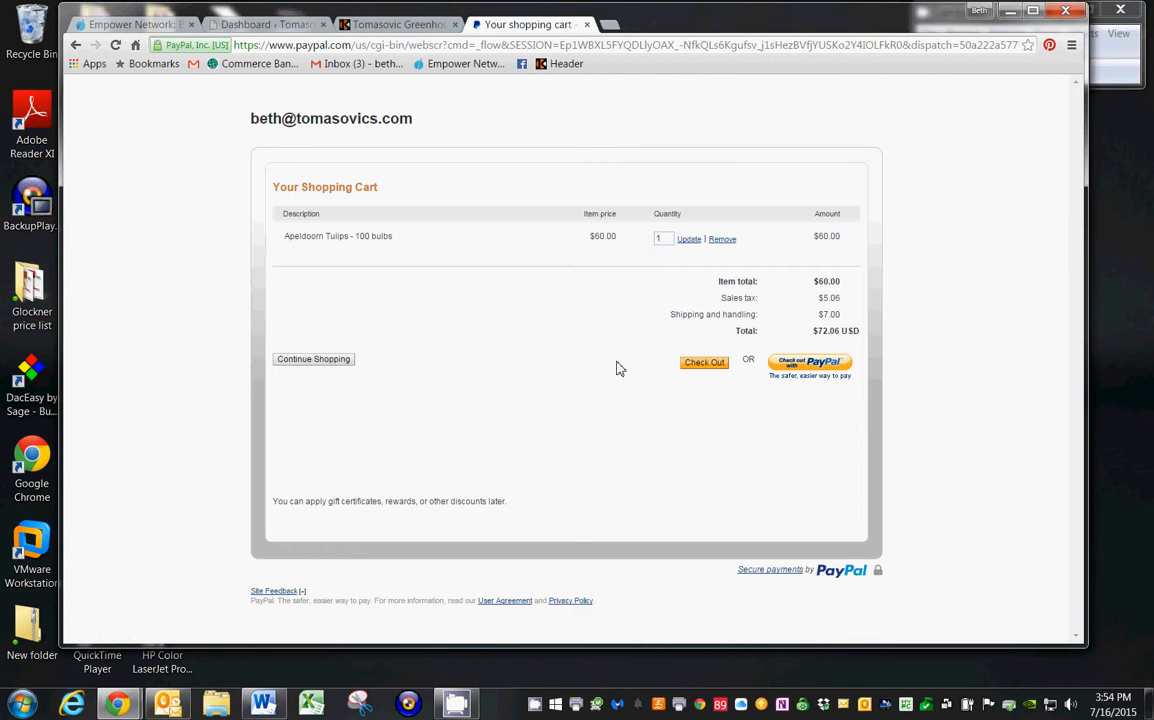
left_click(704, 363)
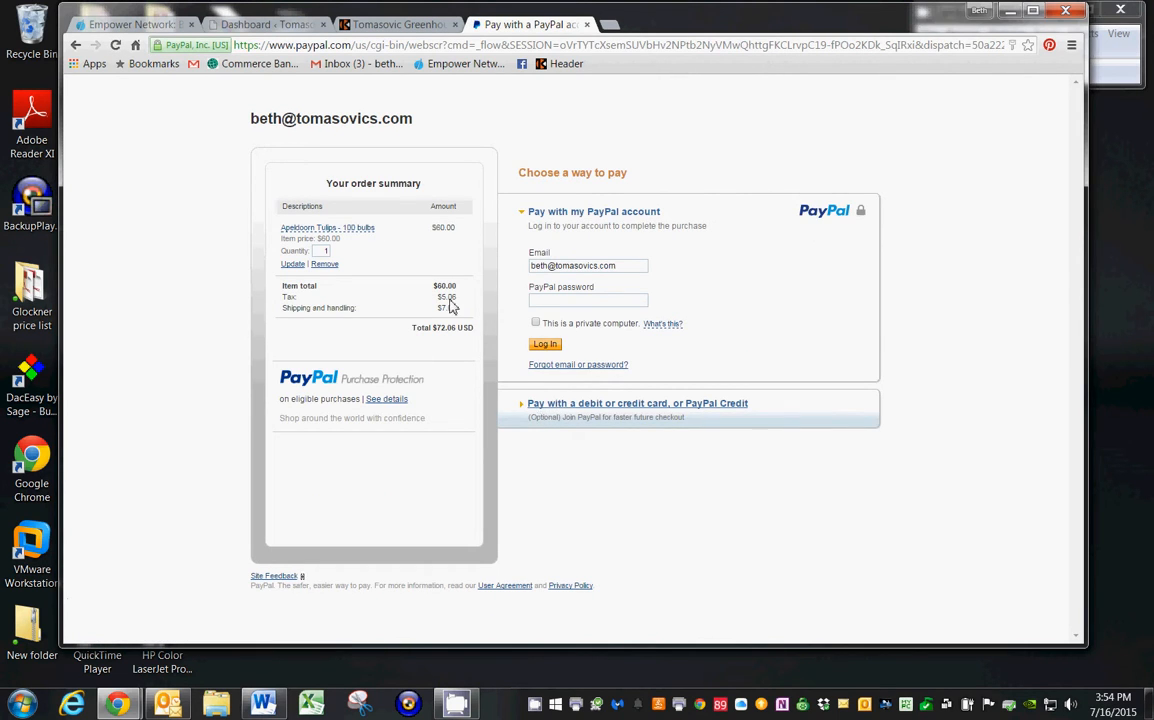
Close the PayPal checkout page and the live blog page to return to the Kalatu dashboard.
middle_click(531, 25)
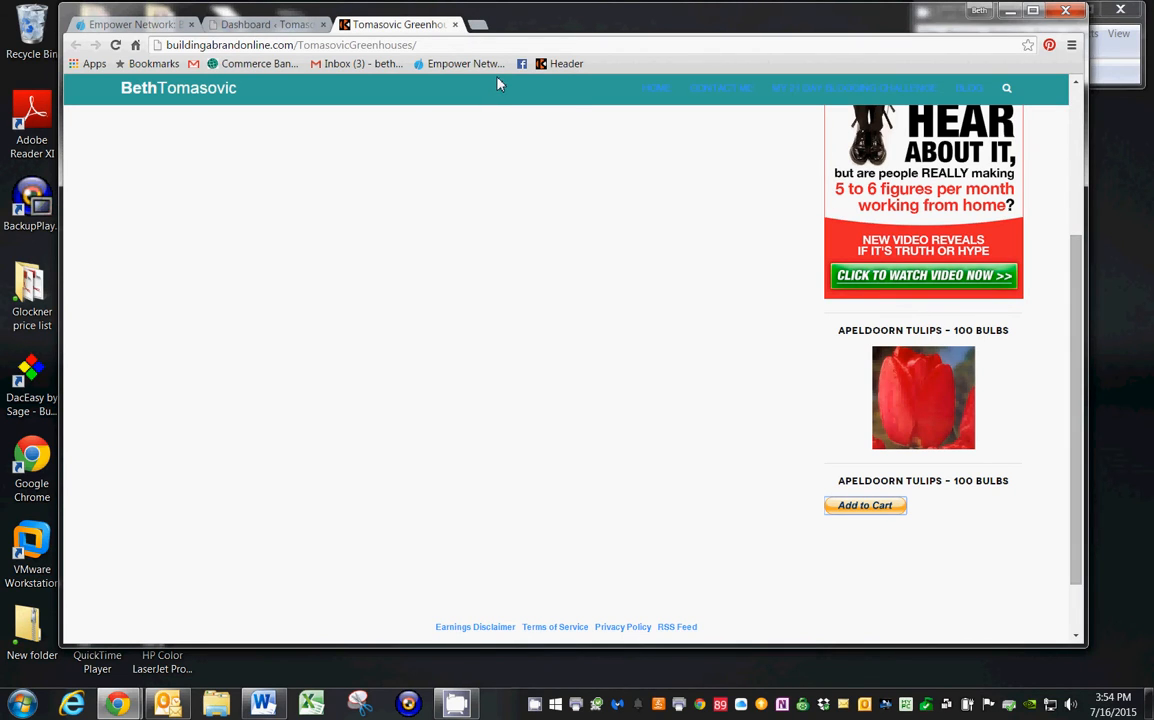
left_click(456, 26)
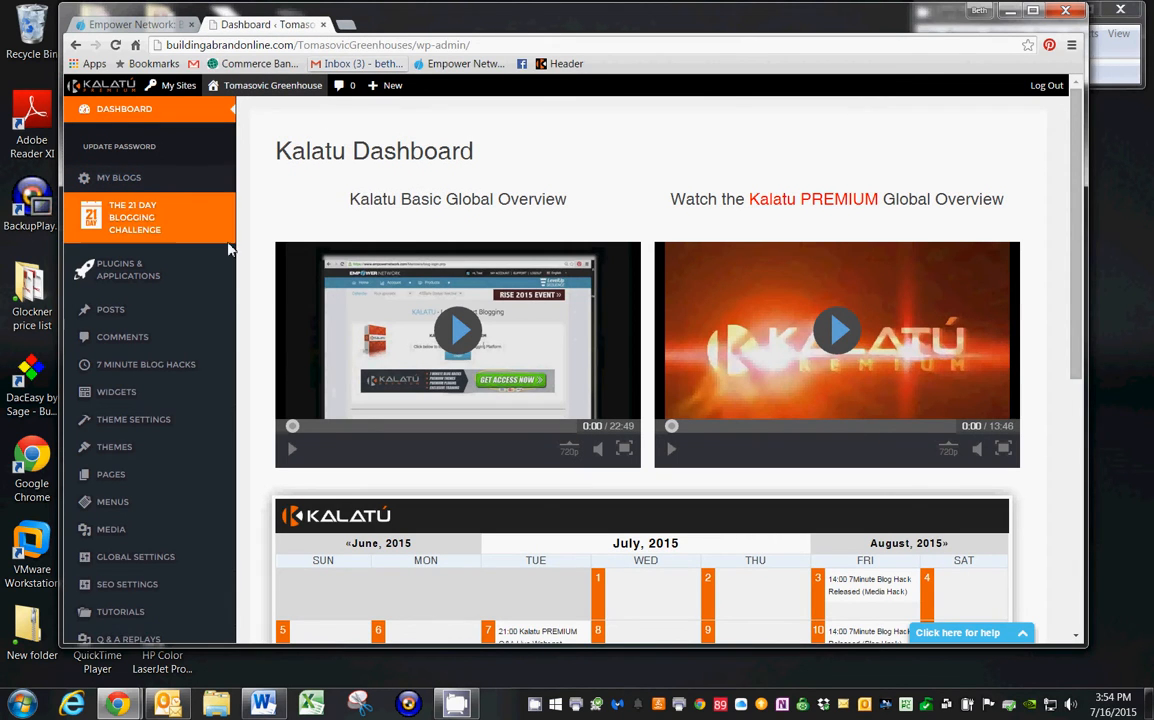